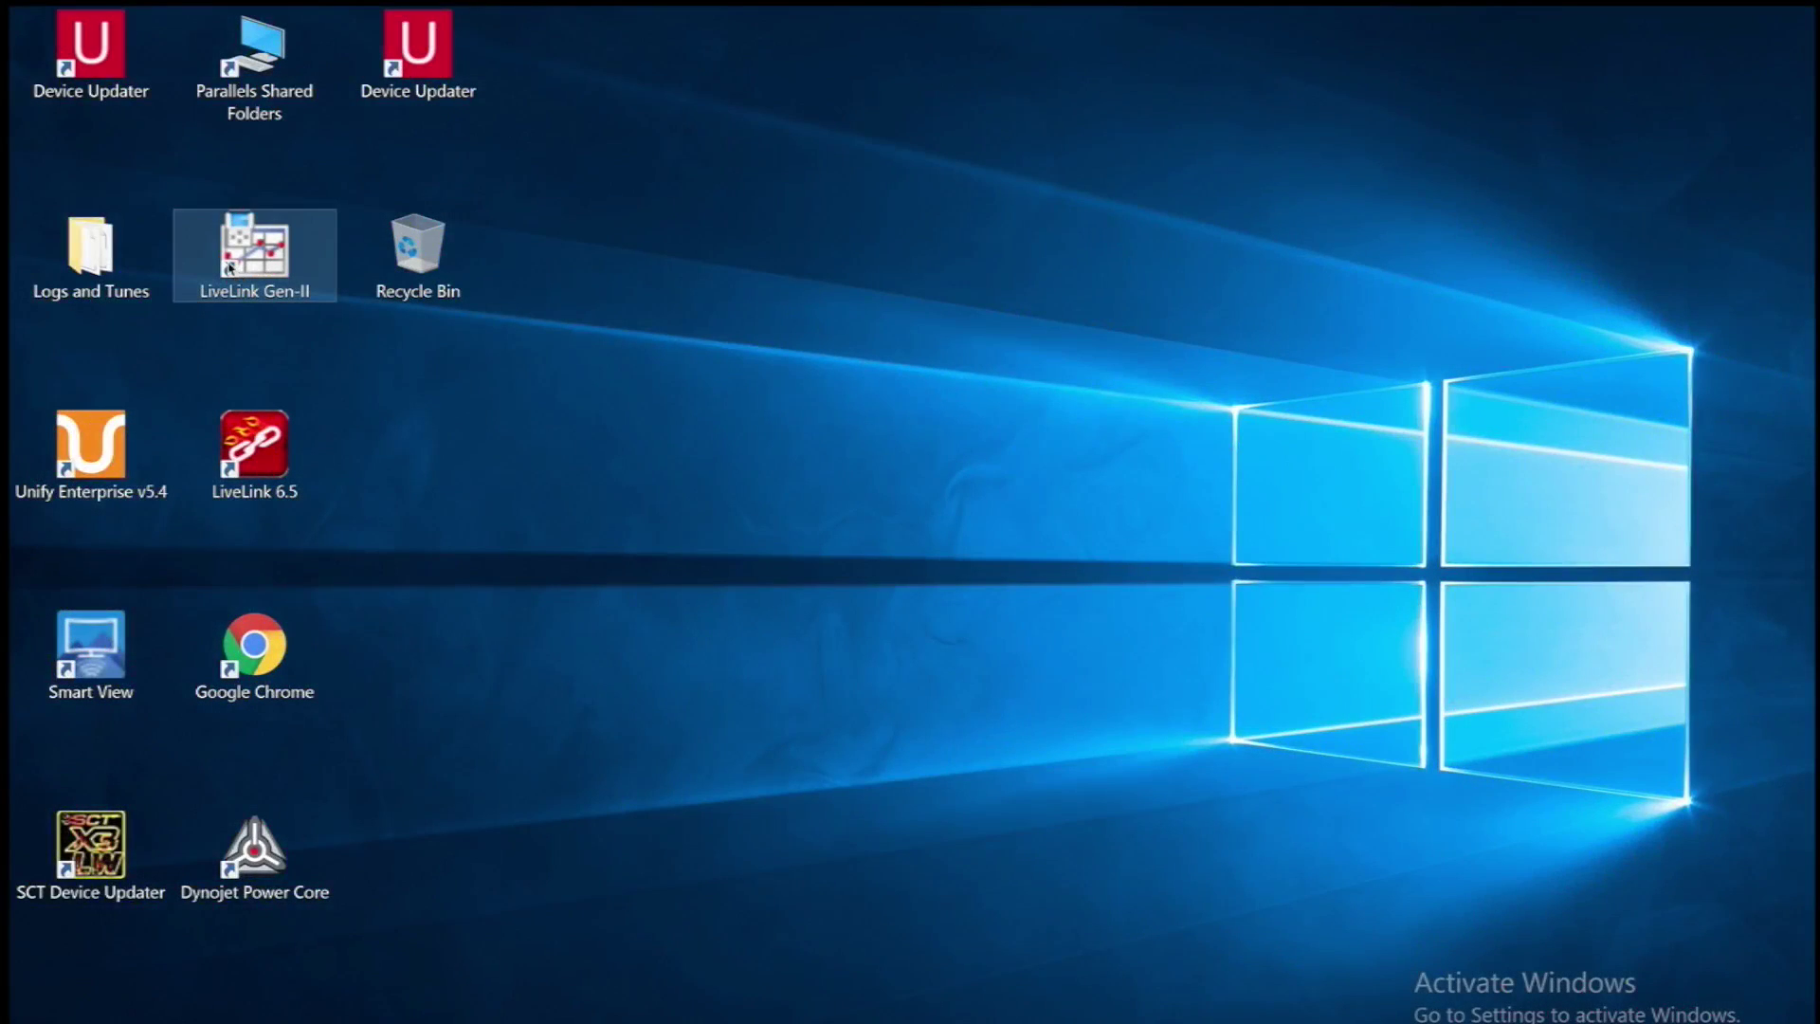
Launch LiveLink Gen-II and start the datalog-a-vehicle guide
double_click(229, 269)
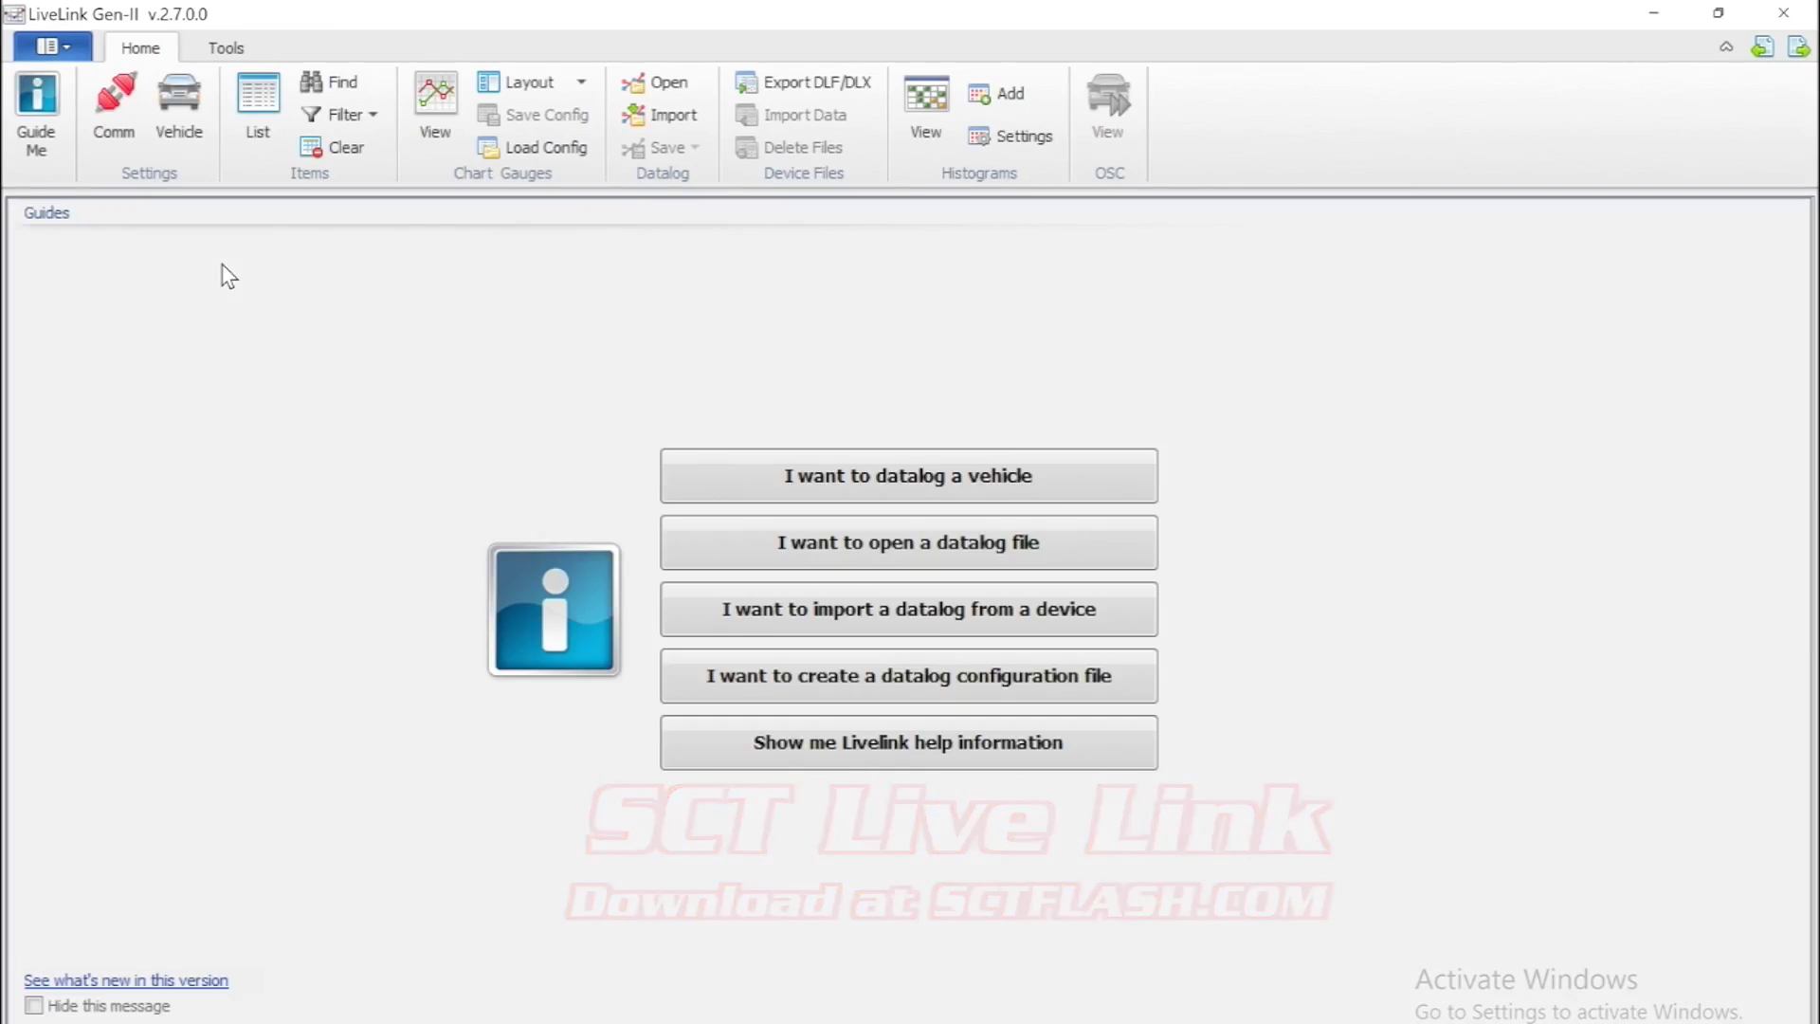
click(711, 480)
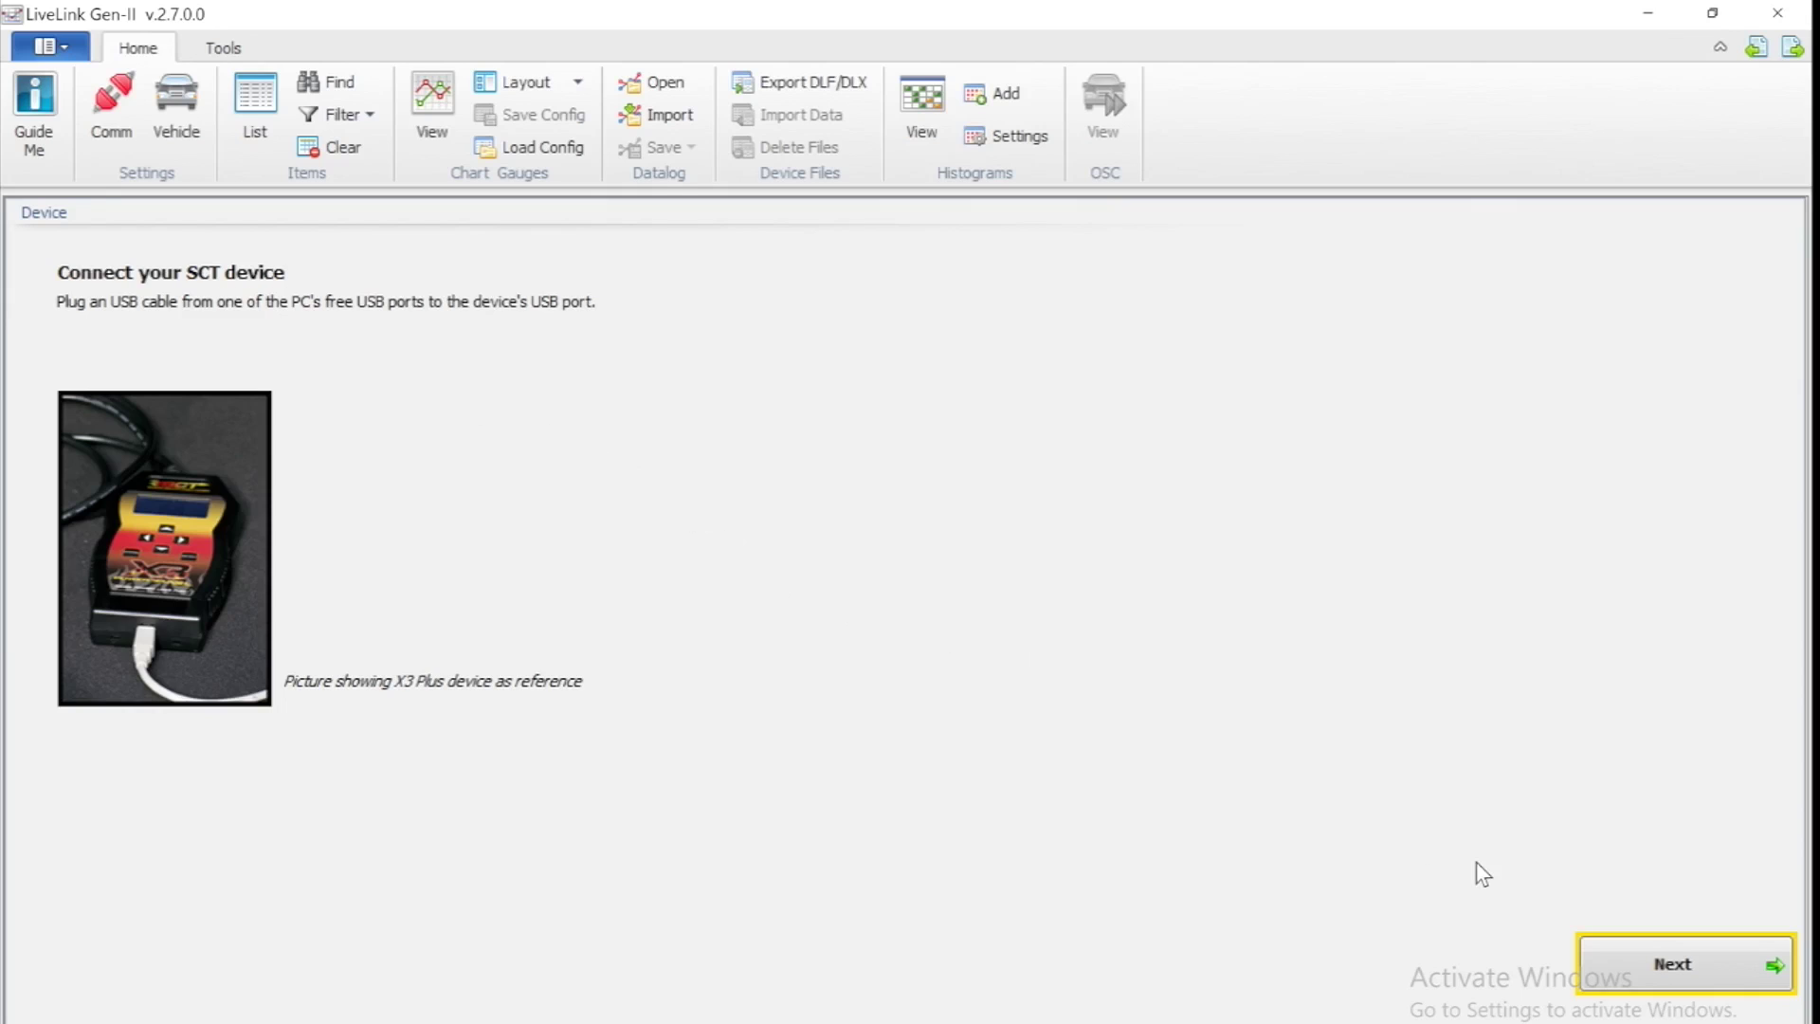
Advance past the device connection, OBD-II port and engine start pages to Check communications
click(1641, 959)
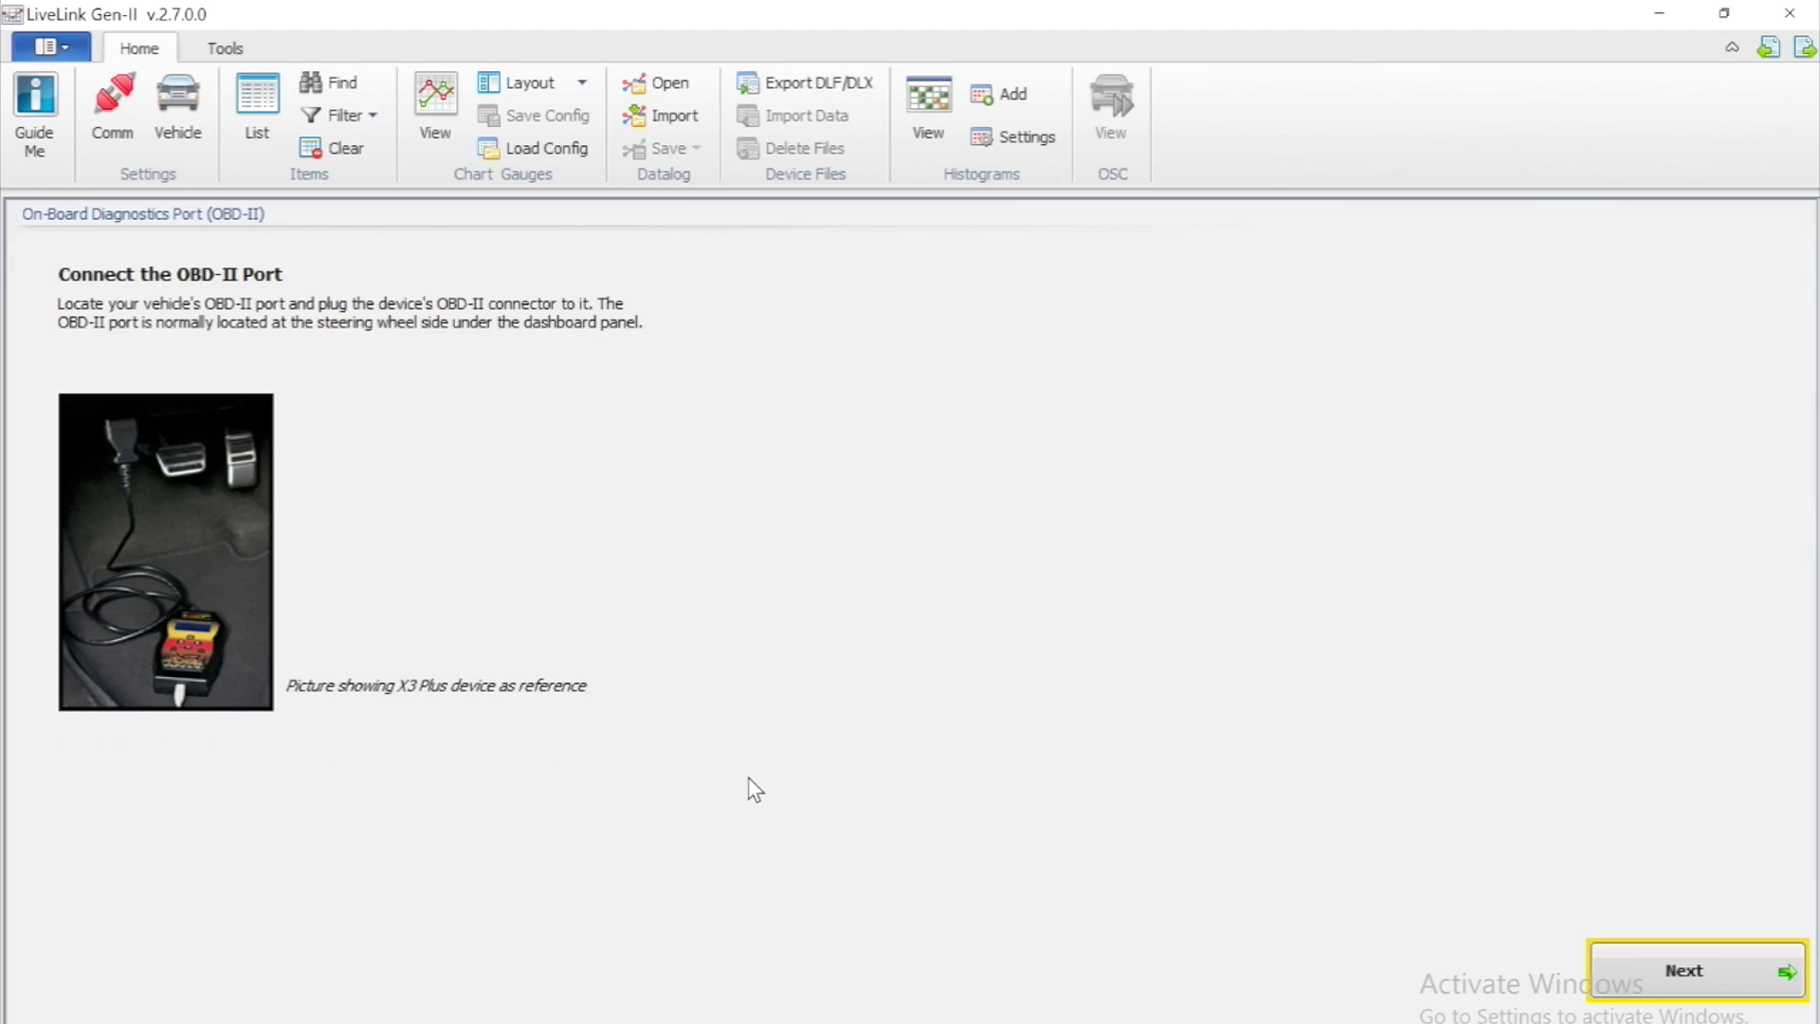
click(1634, 971)
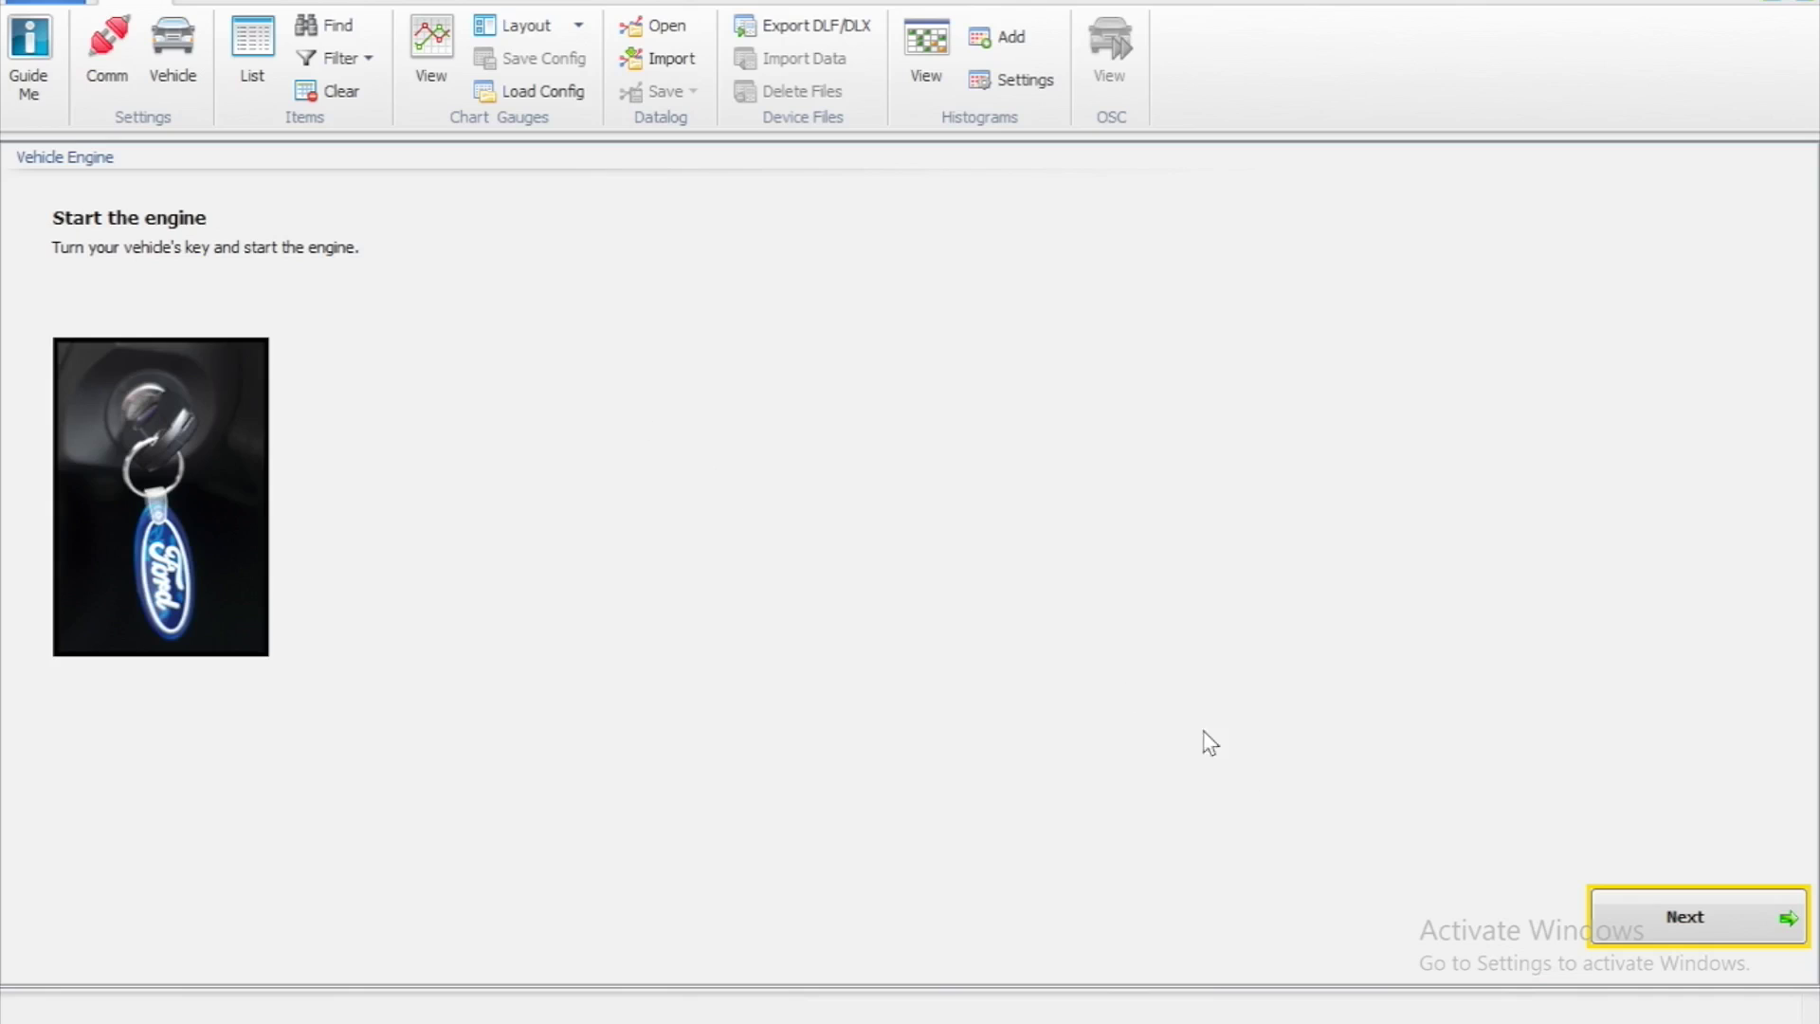
click(1670, 922)
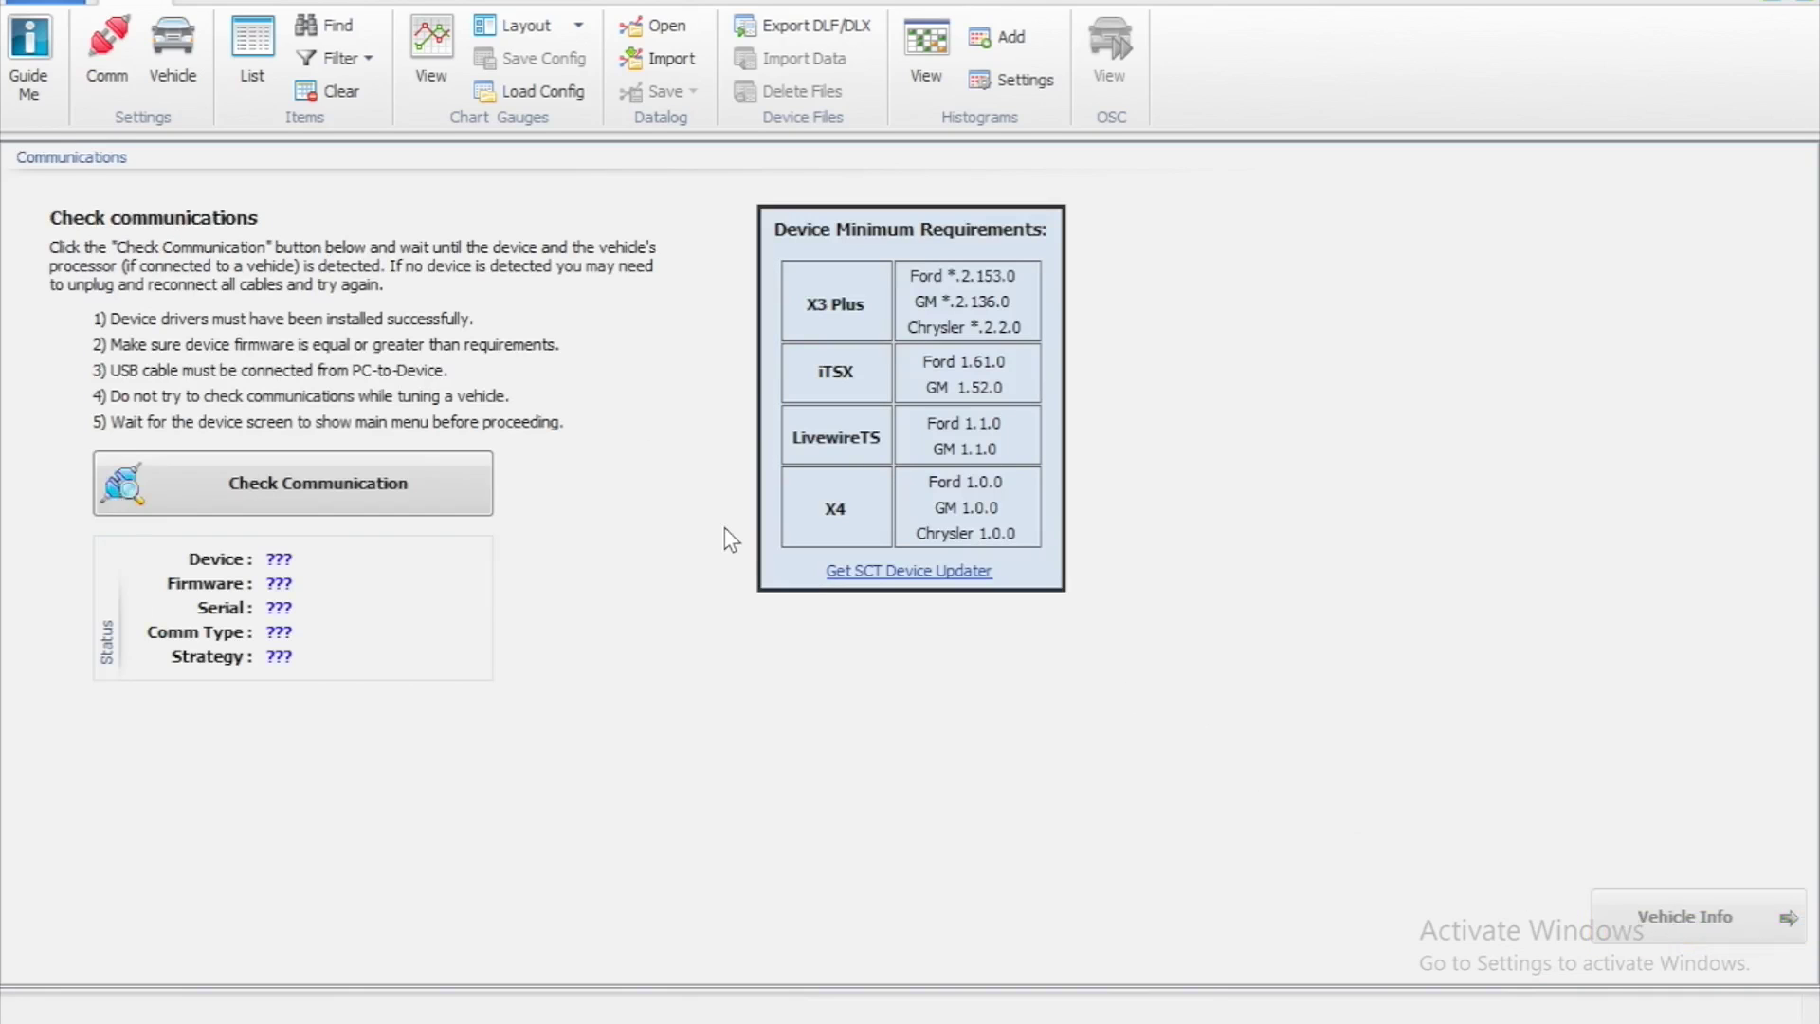
Confirm vehicle communication, validate all items for strategy FHVJ1, and list the 444 loggable items
click(436, 497)
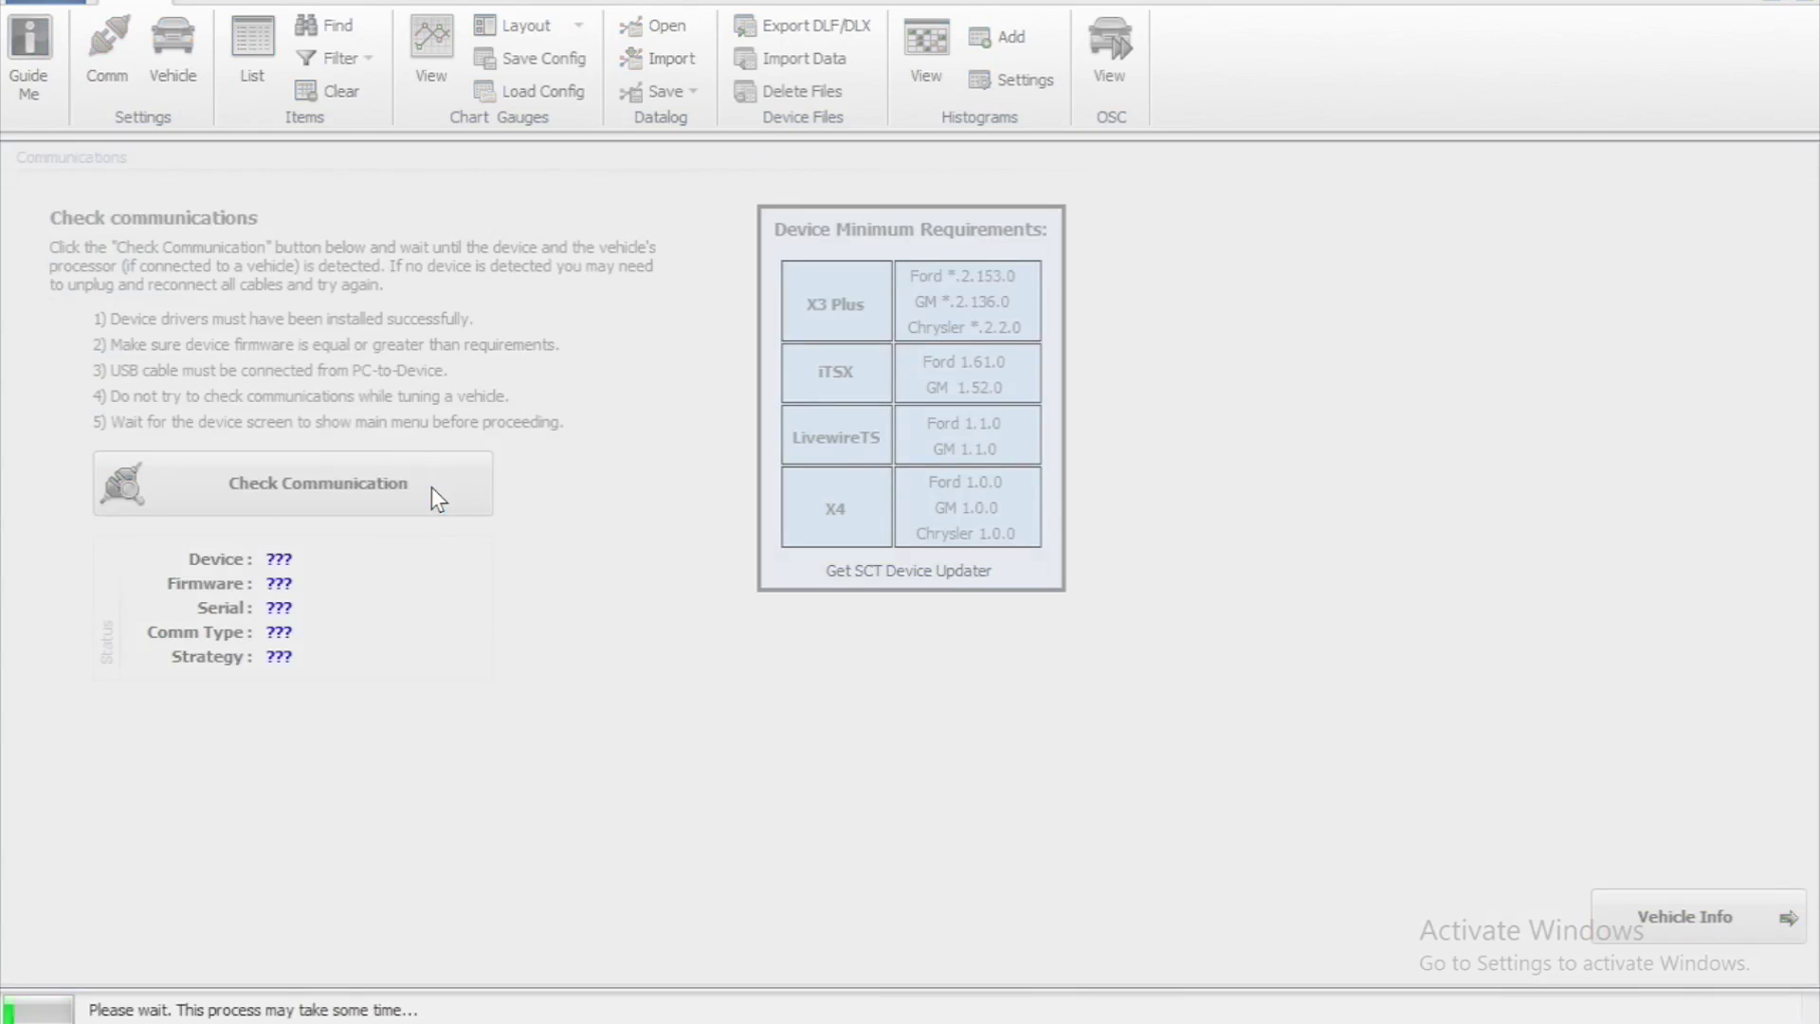
click(1623, 912)
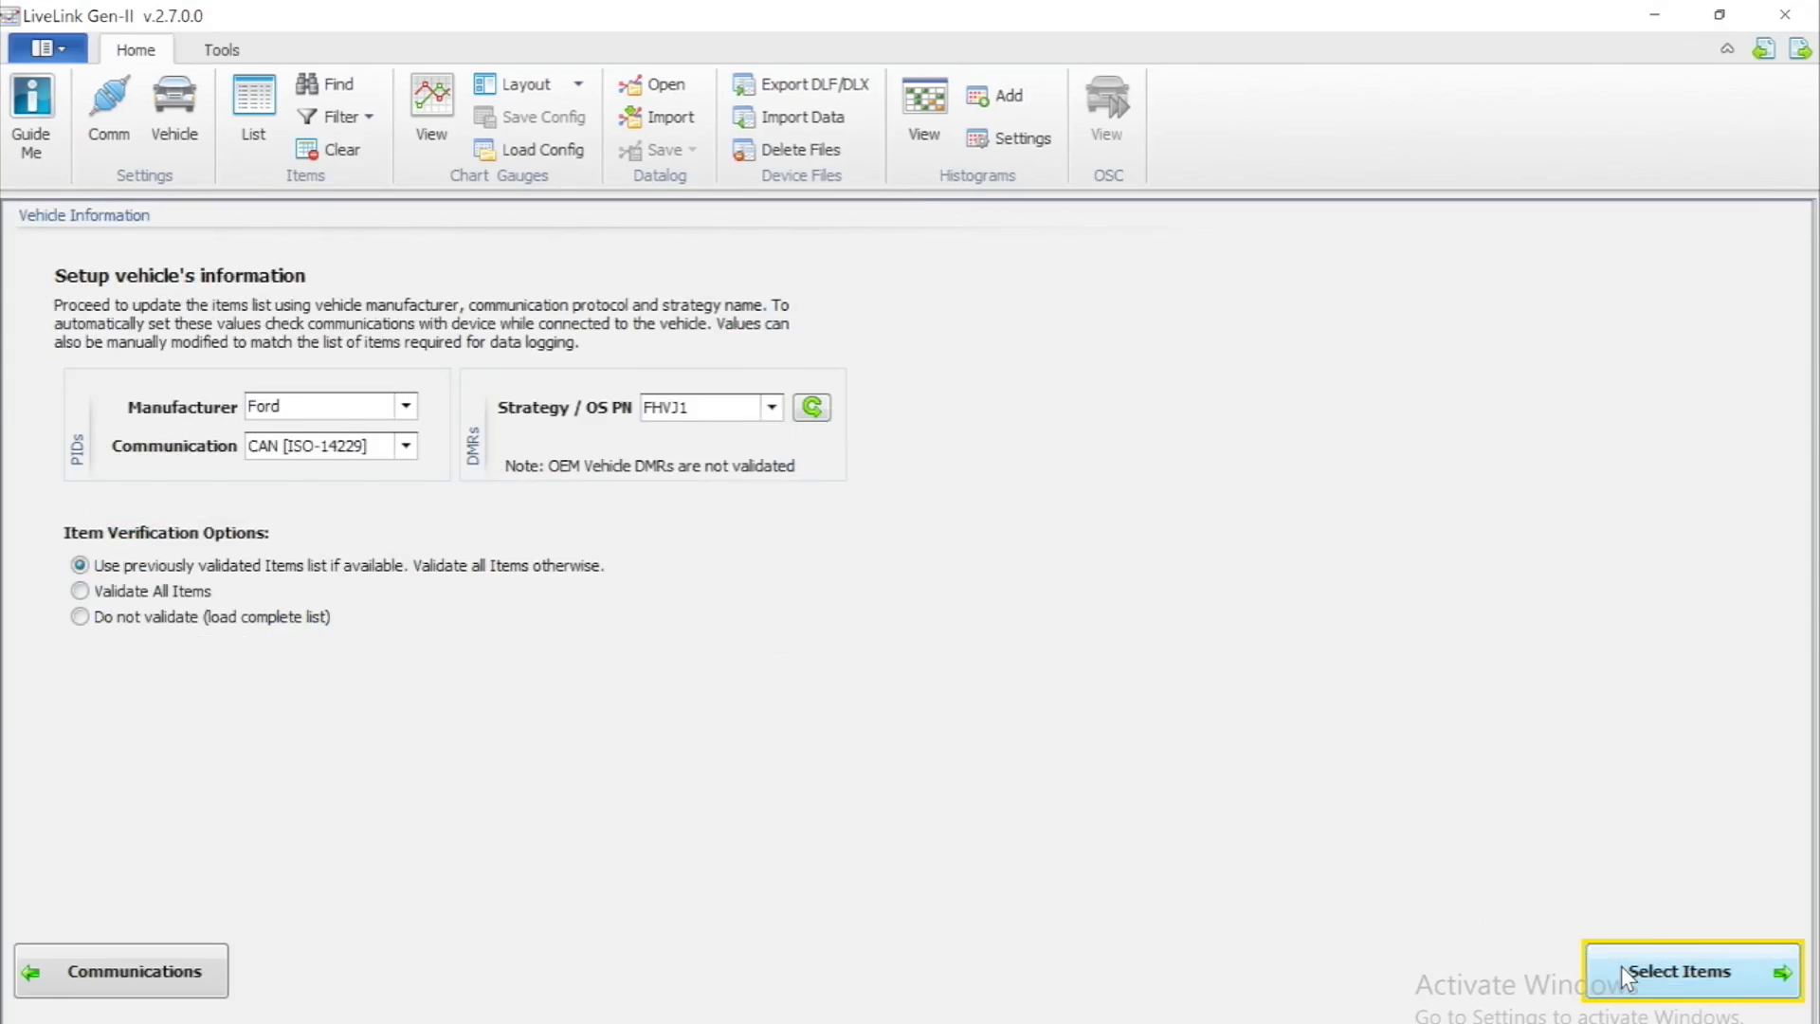
click(80, 592)
click(1695, 986)
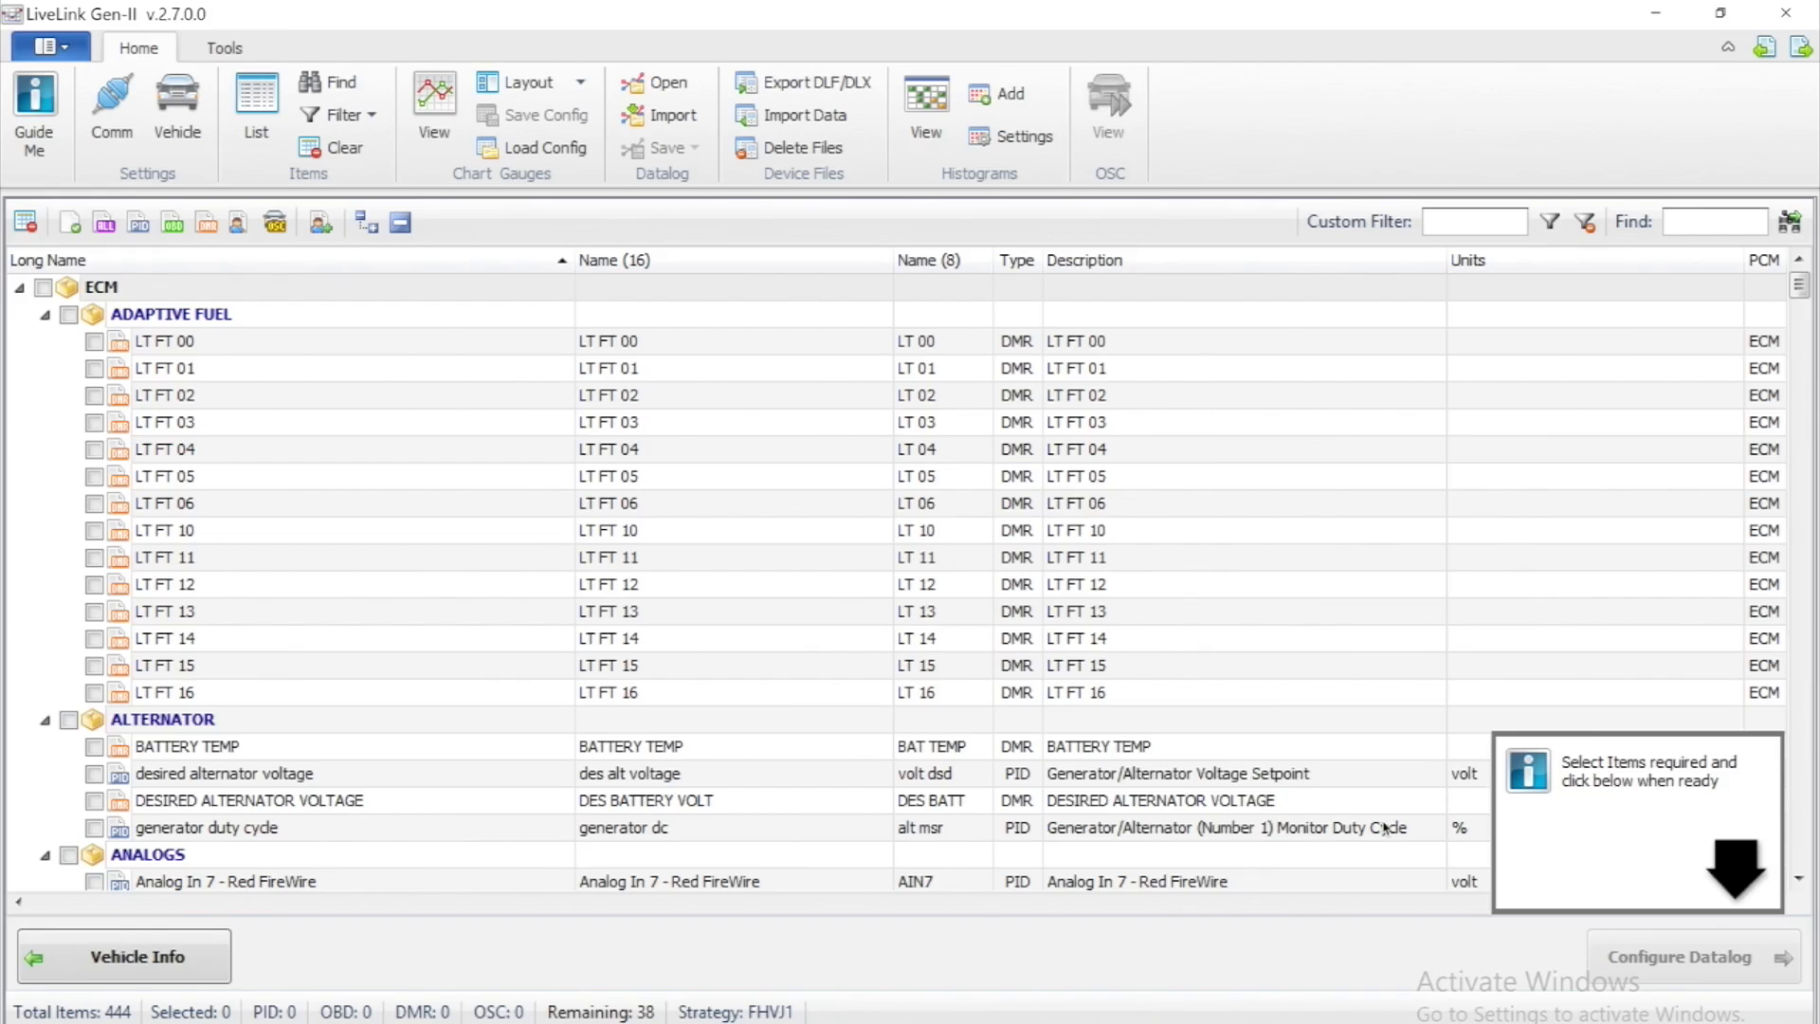
Collapse the top groups, then tick accel pedal, air control temp, coolant temp, lambse banks 1-2 and LTFT bank 1
click(44, 314)
click(44, 340)
click(45, 367)
click(45, 394)
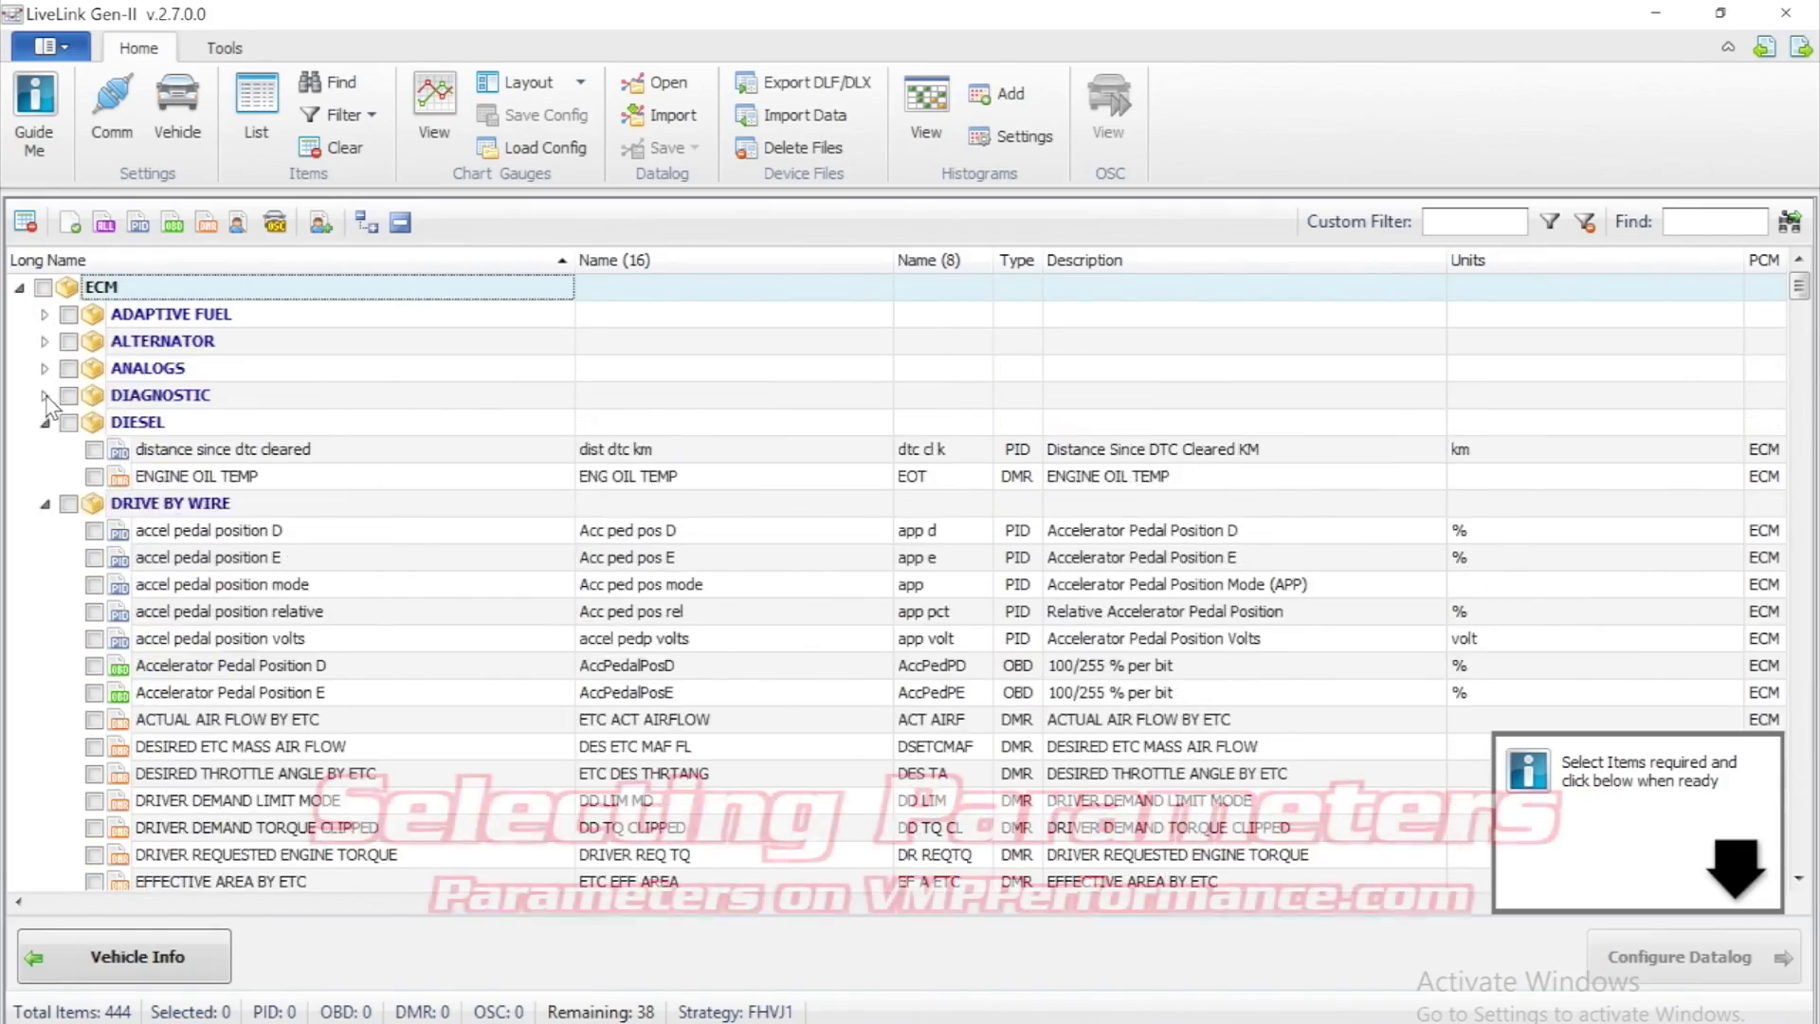
click(44, 422)
click(94, 476)
scroll(99, 474, down, 15)
click(94, 422)
scroll(93, 422, down, 3)
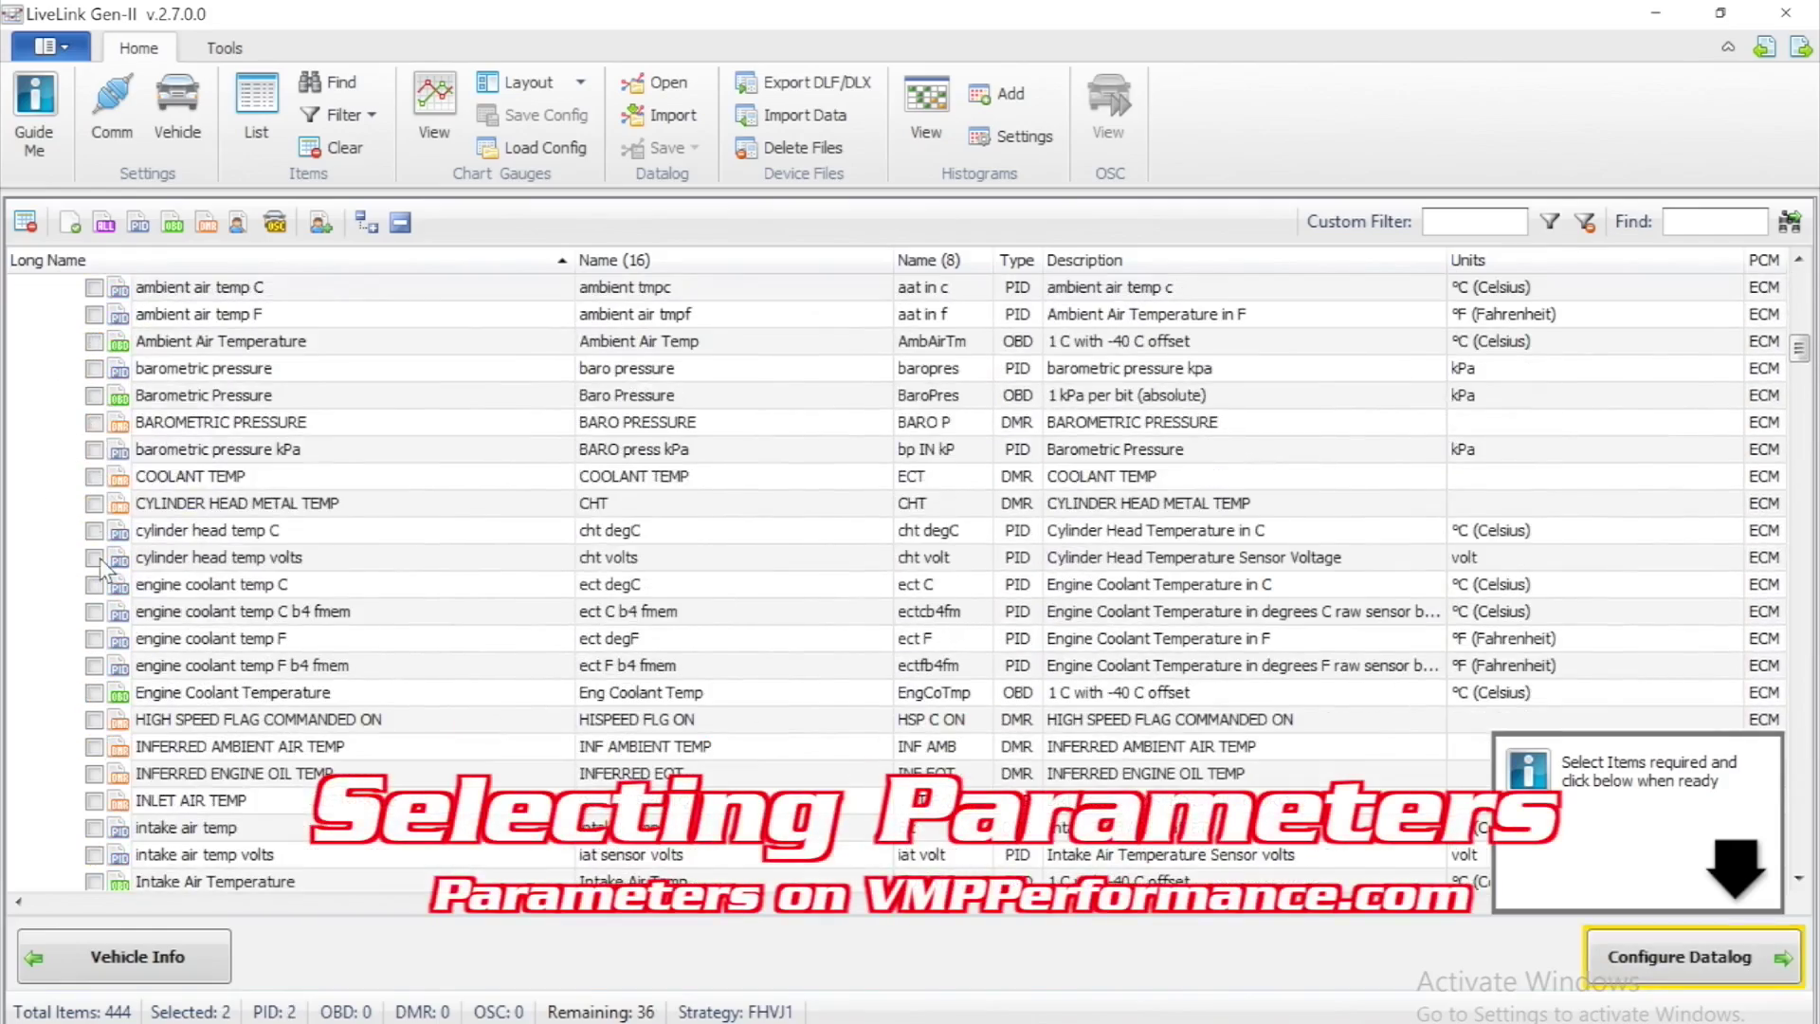
click(94, 610)
scroll(98, 639, down, 2)
scroll(99, 639, down, 3)
click(93, 638)
scroll(98, 639, down, 15)
click(93, 639)
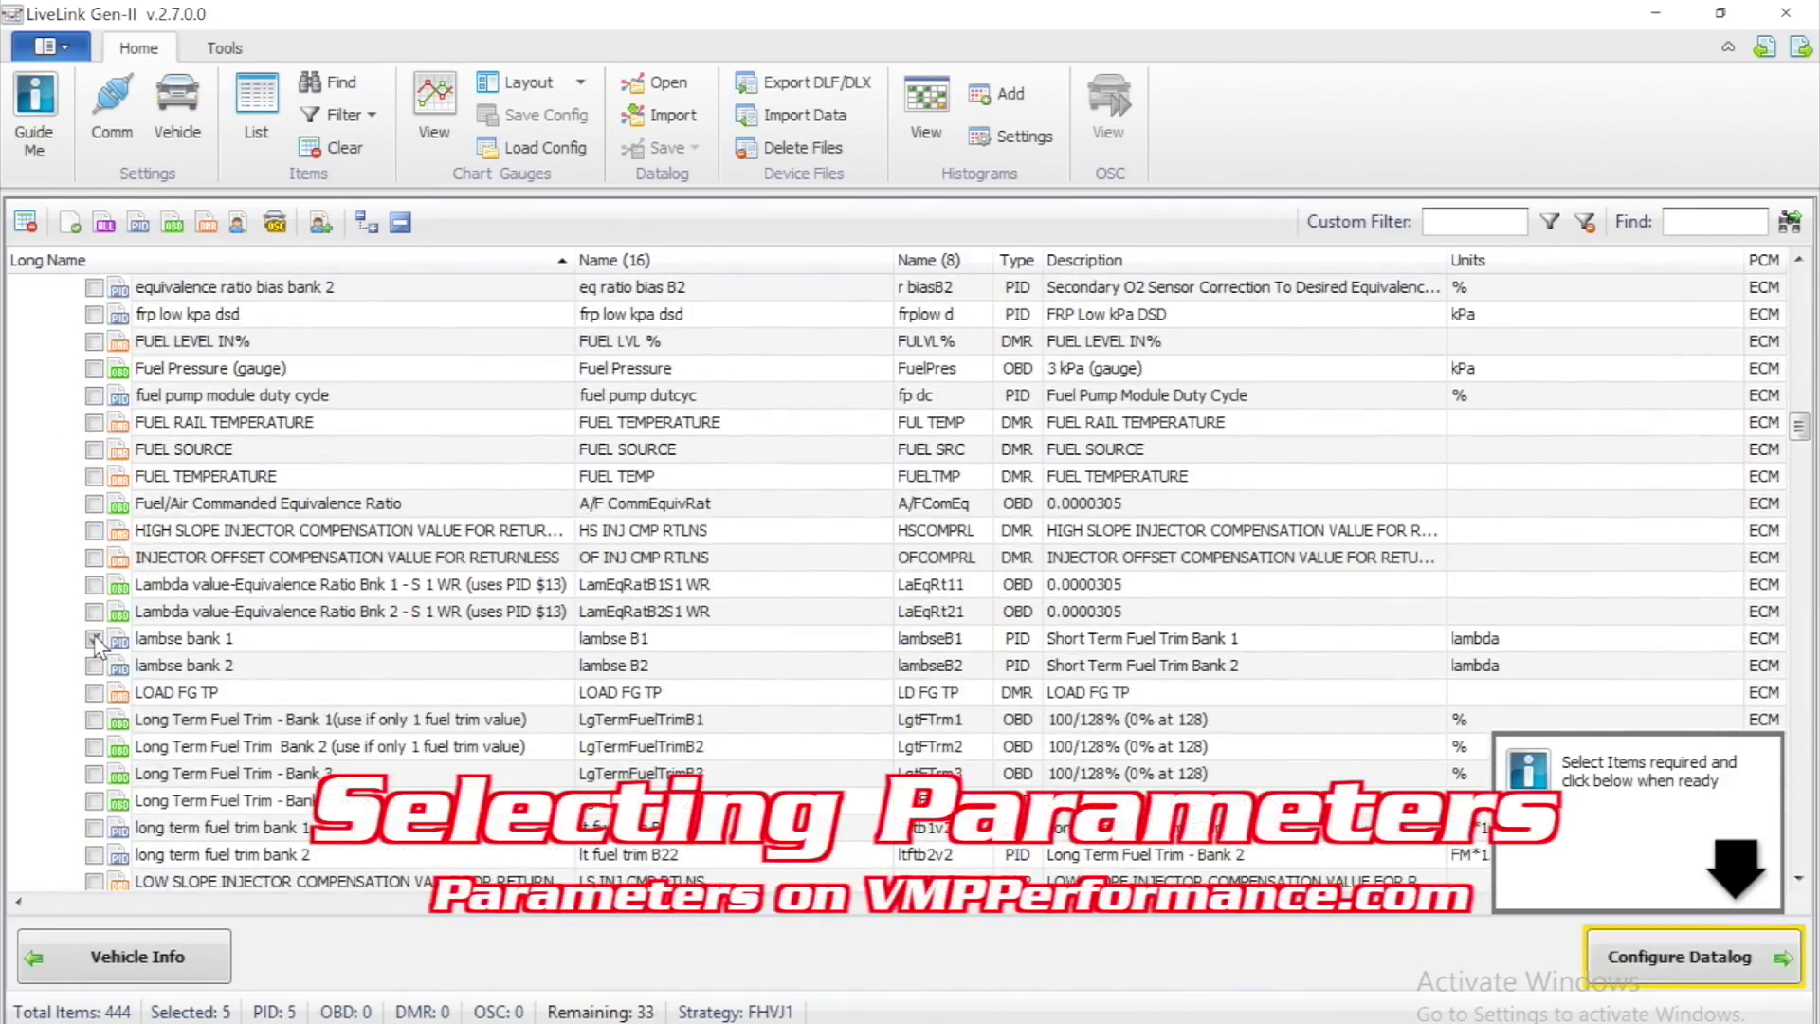
click(94, 666)
click(94, 828)
Tick further fuel items, short term fuel trim banks 1-2, load, torque source and vehicle speed mph
click(94, 855)
scroll(94, 855, down, 5)
click(94, 502)
click(94, 528)
scroll(94, 528, down, 7)
click(94, 529)
click(94, 583)
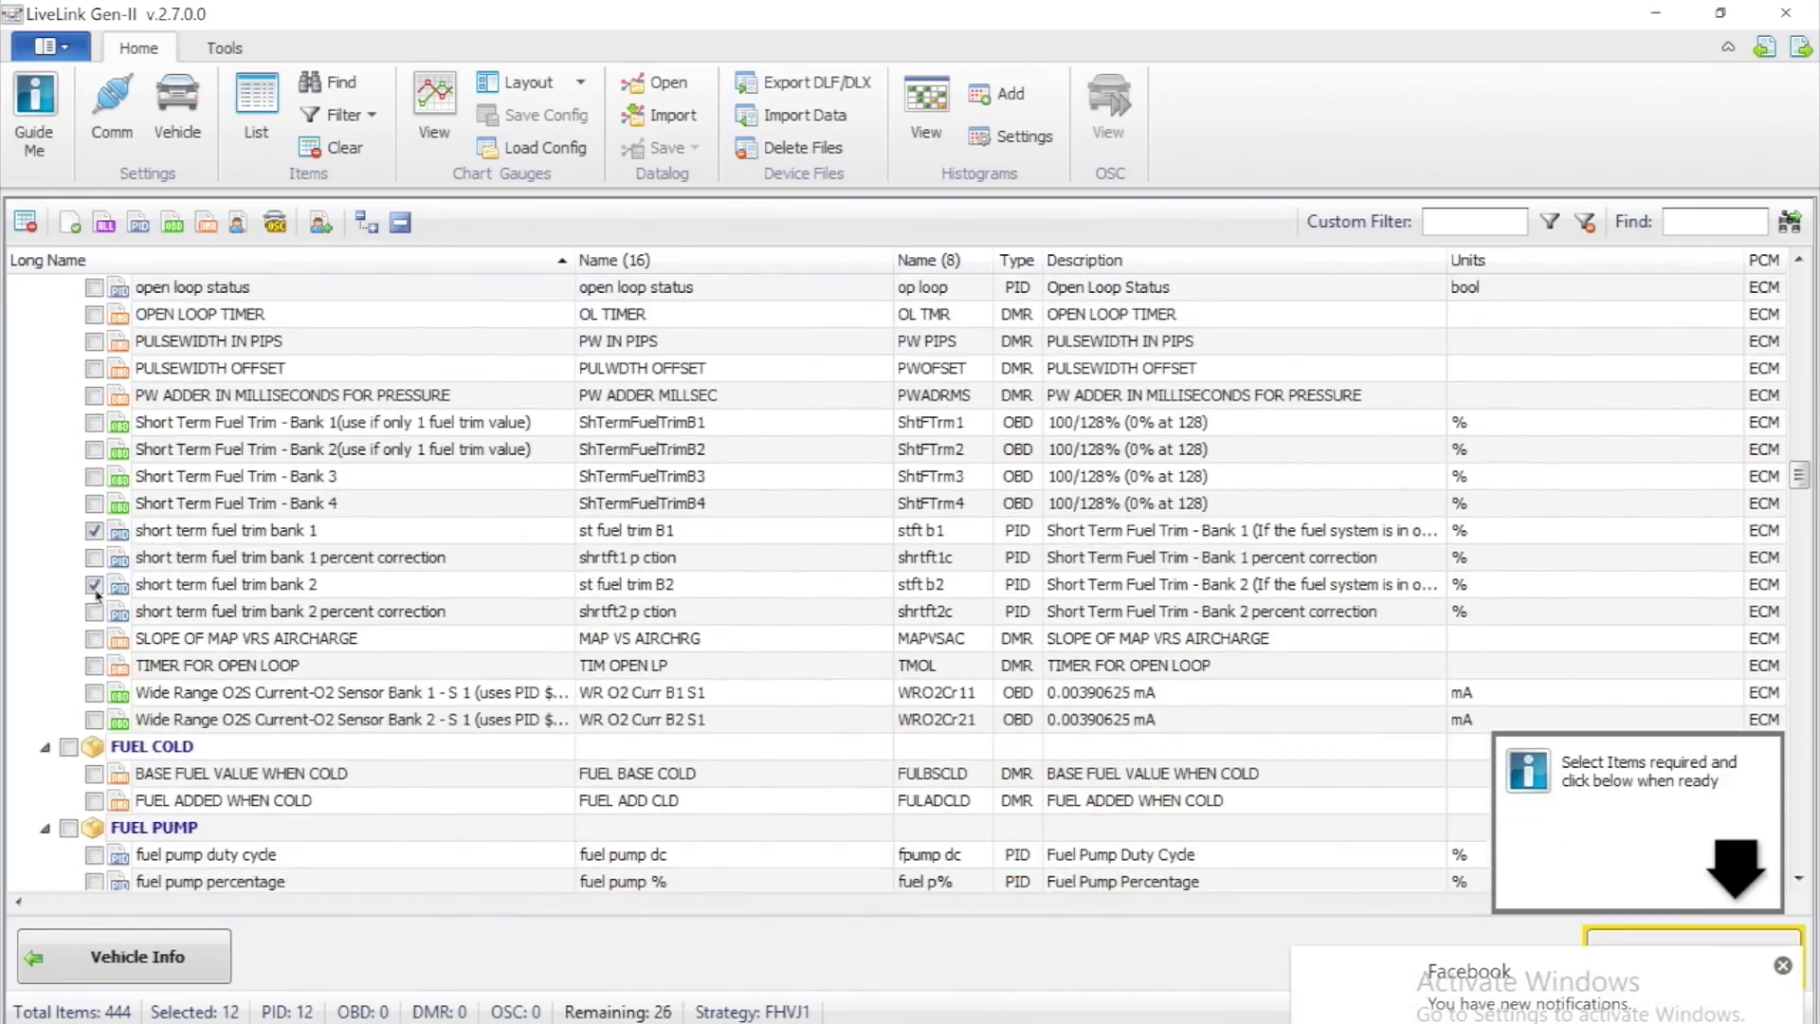
scroll(98, 596, down, 5)
scroll(95, 594, down, 8)
click(94, 666)
click(94, 692)
scroll(97, 683, down, 8)
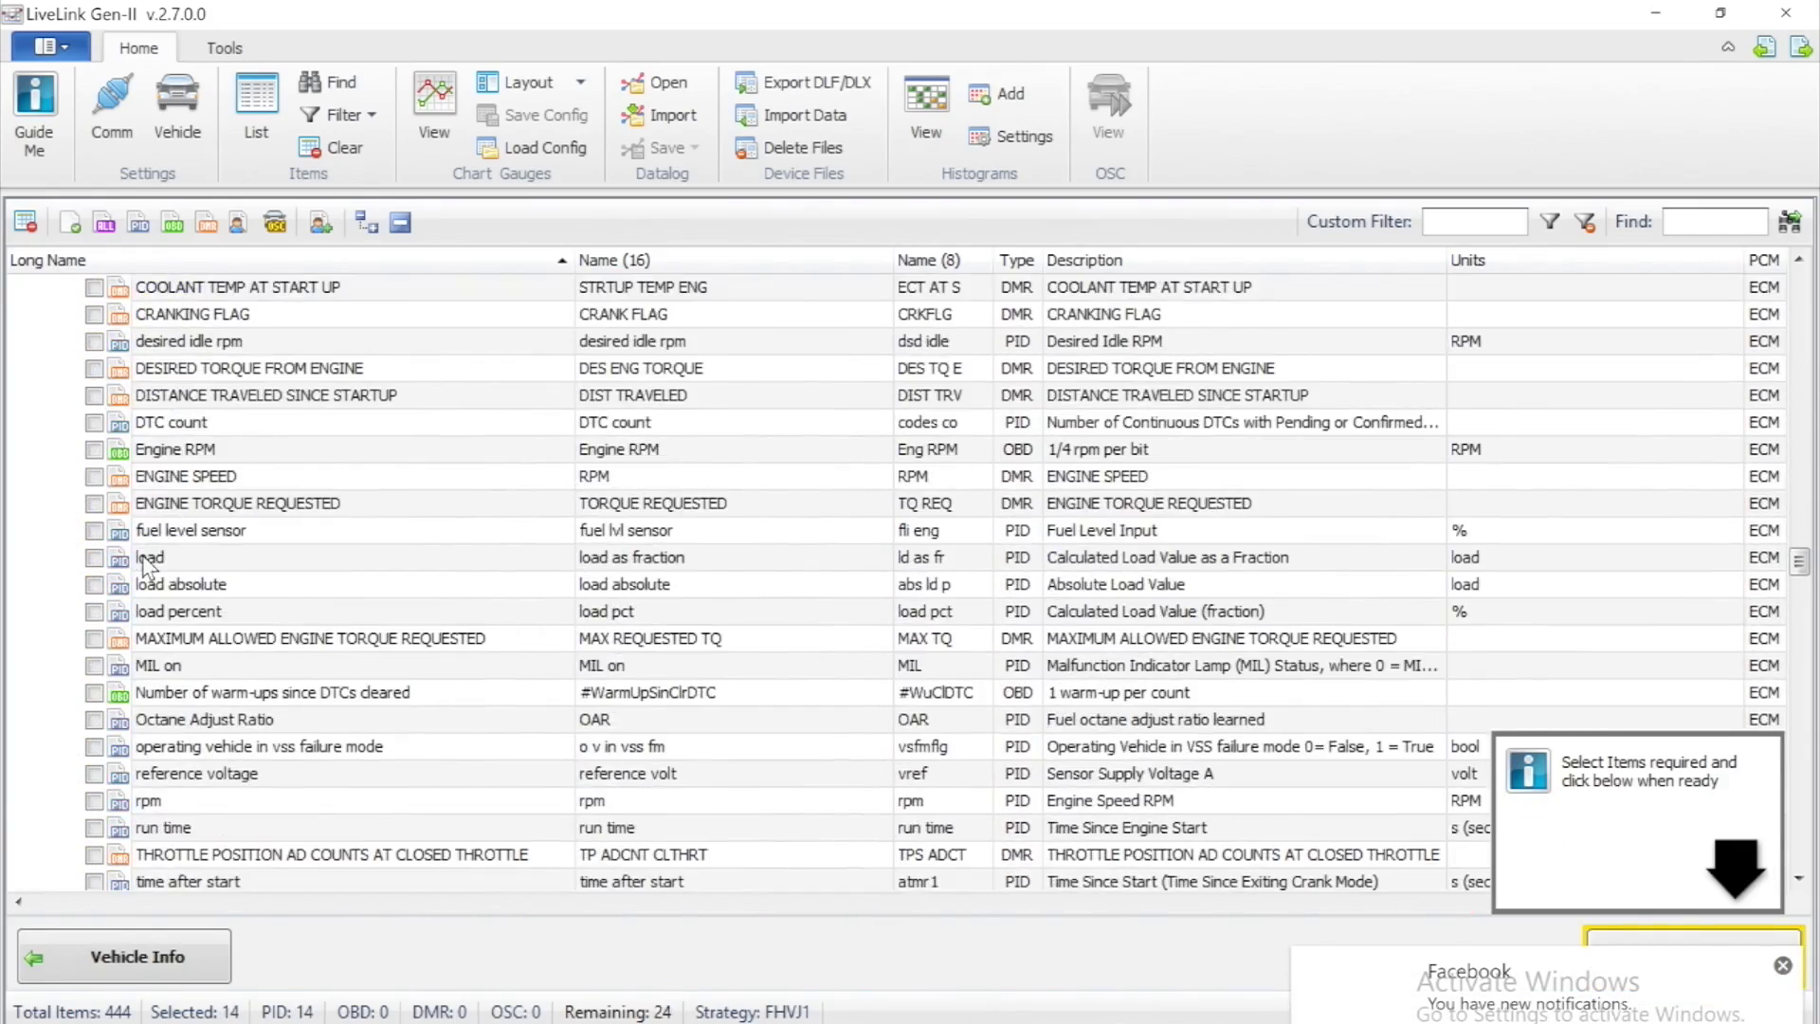
click(94, 802)
scroll(94, 801, down, 10)
click(94, 414)
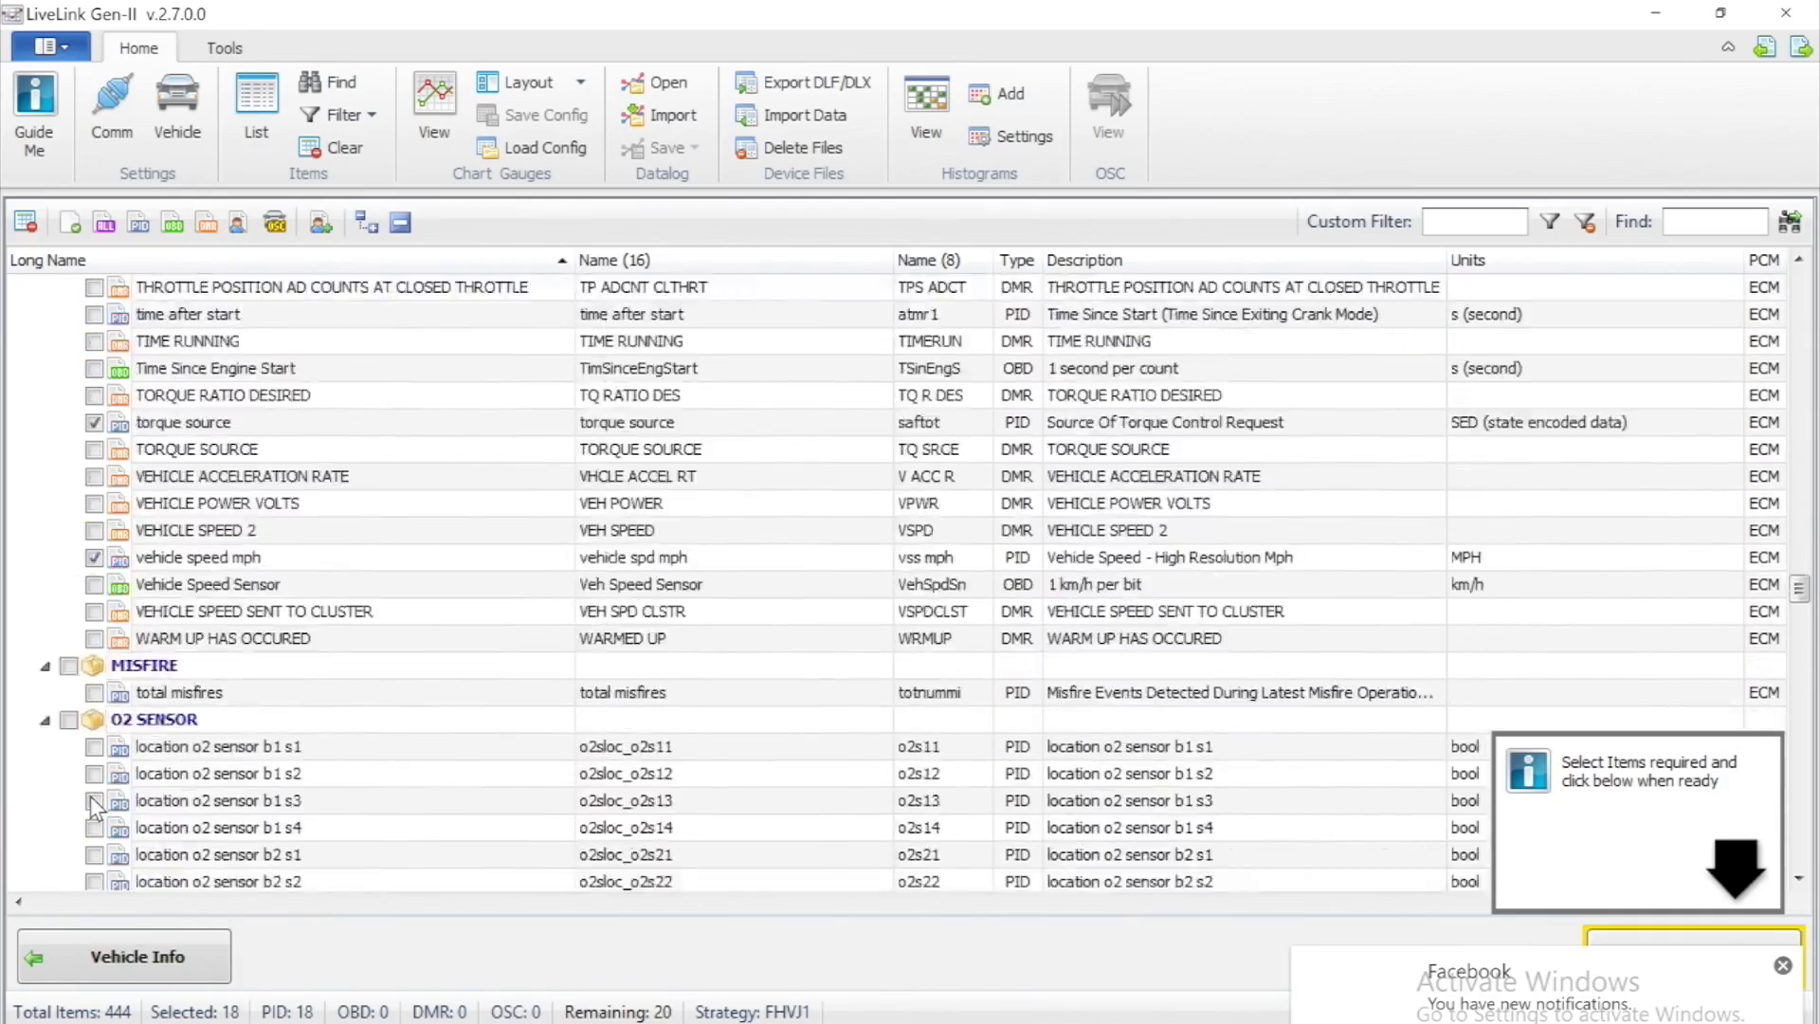
scroll(94, 569, down, 10)
click(94, 801)
Tick throttle angle actual and desired, a transmission item, and exhaust and intake bank 1 valve timing
scroll(94, 801, down, 2)
click(94, 746)
click(94, 772)
scroll(94, 758, down, 10)
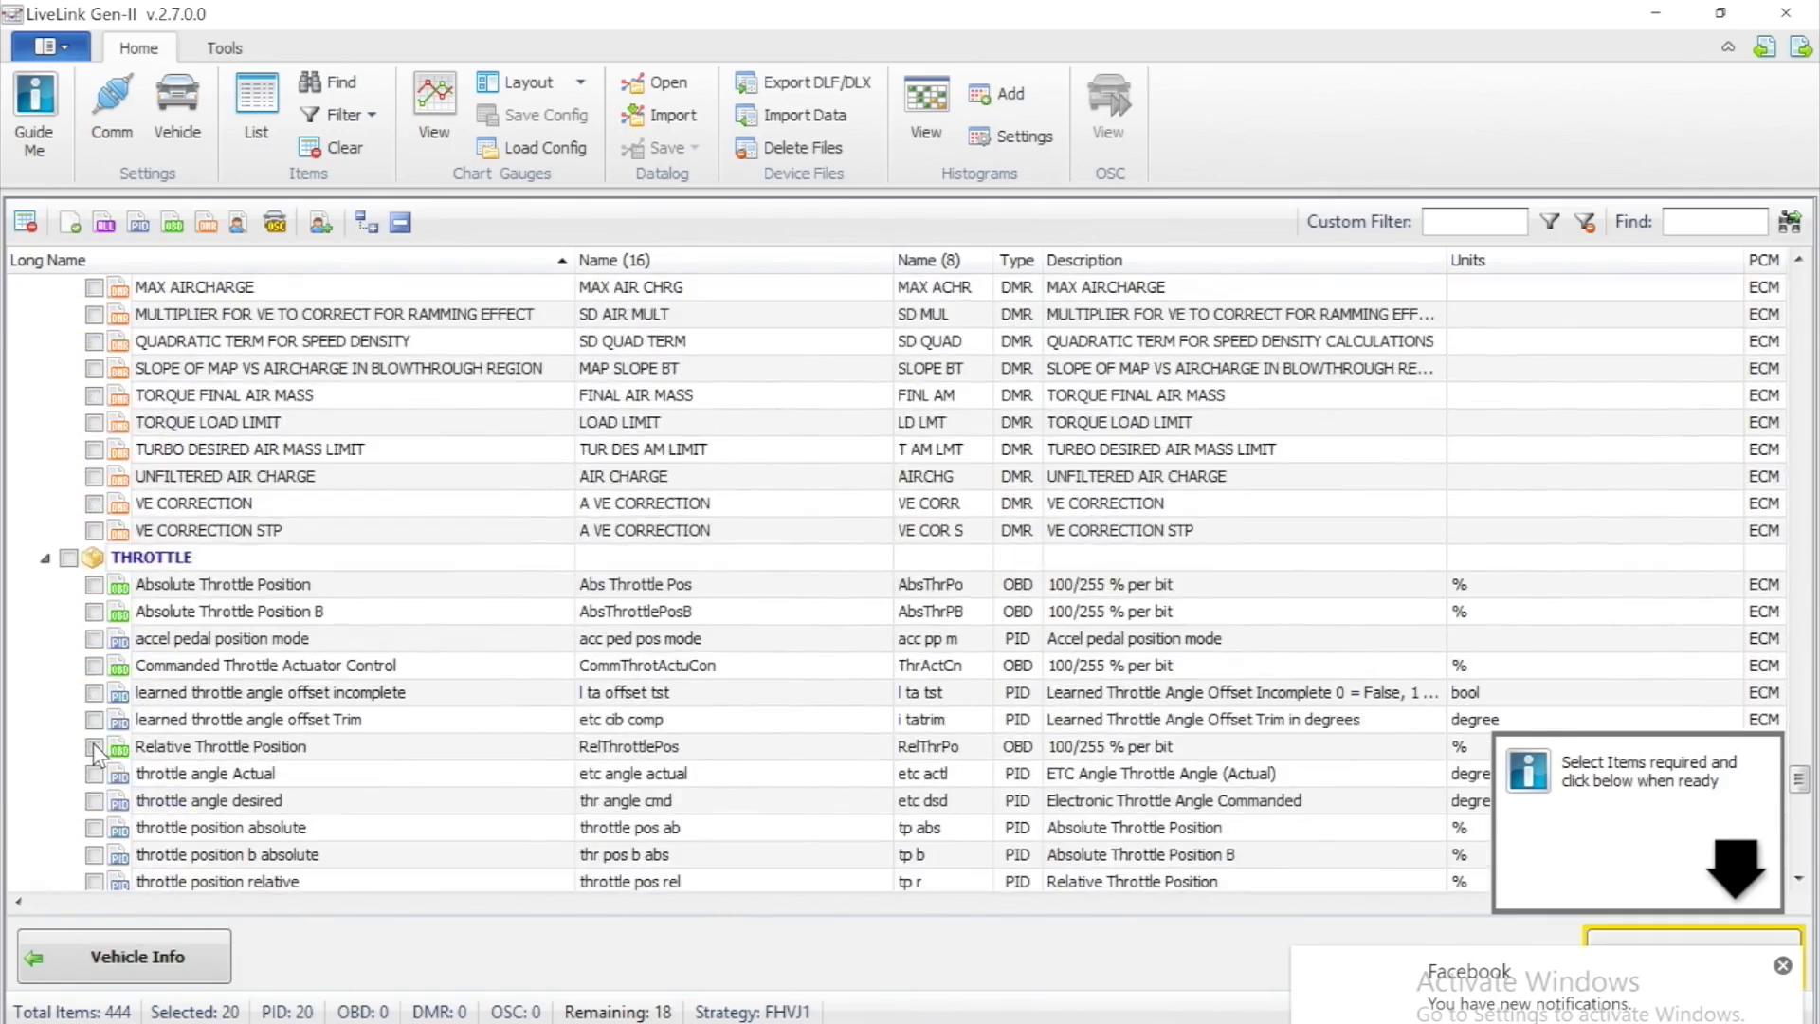
click(94, 746)
click(93, 801)
scroll(96, 739, down, 10)
click(94, 665)
scroll(97, 675, down, 10)
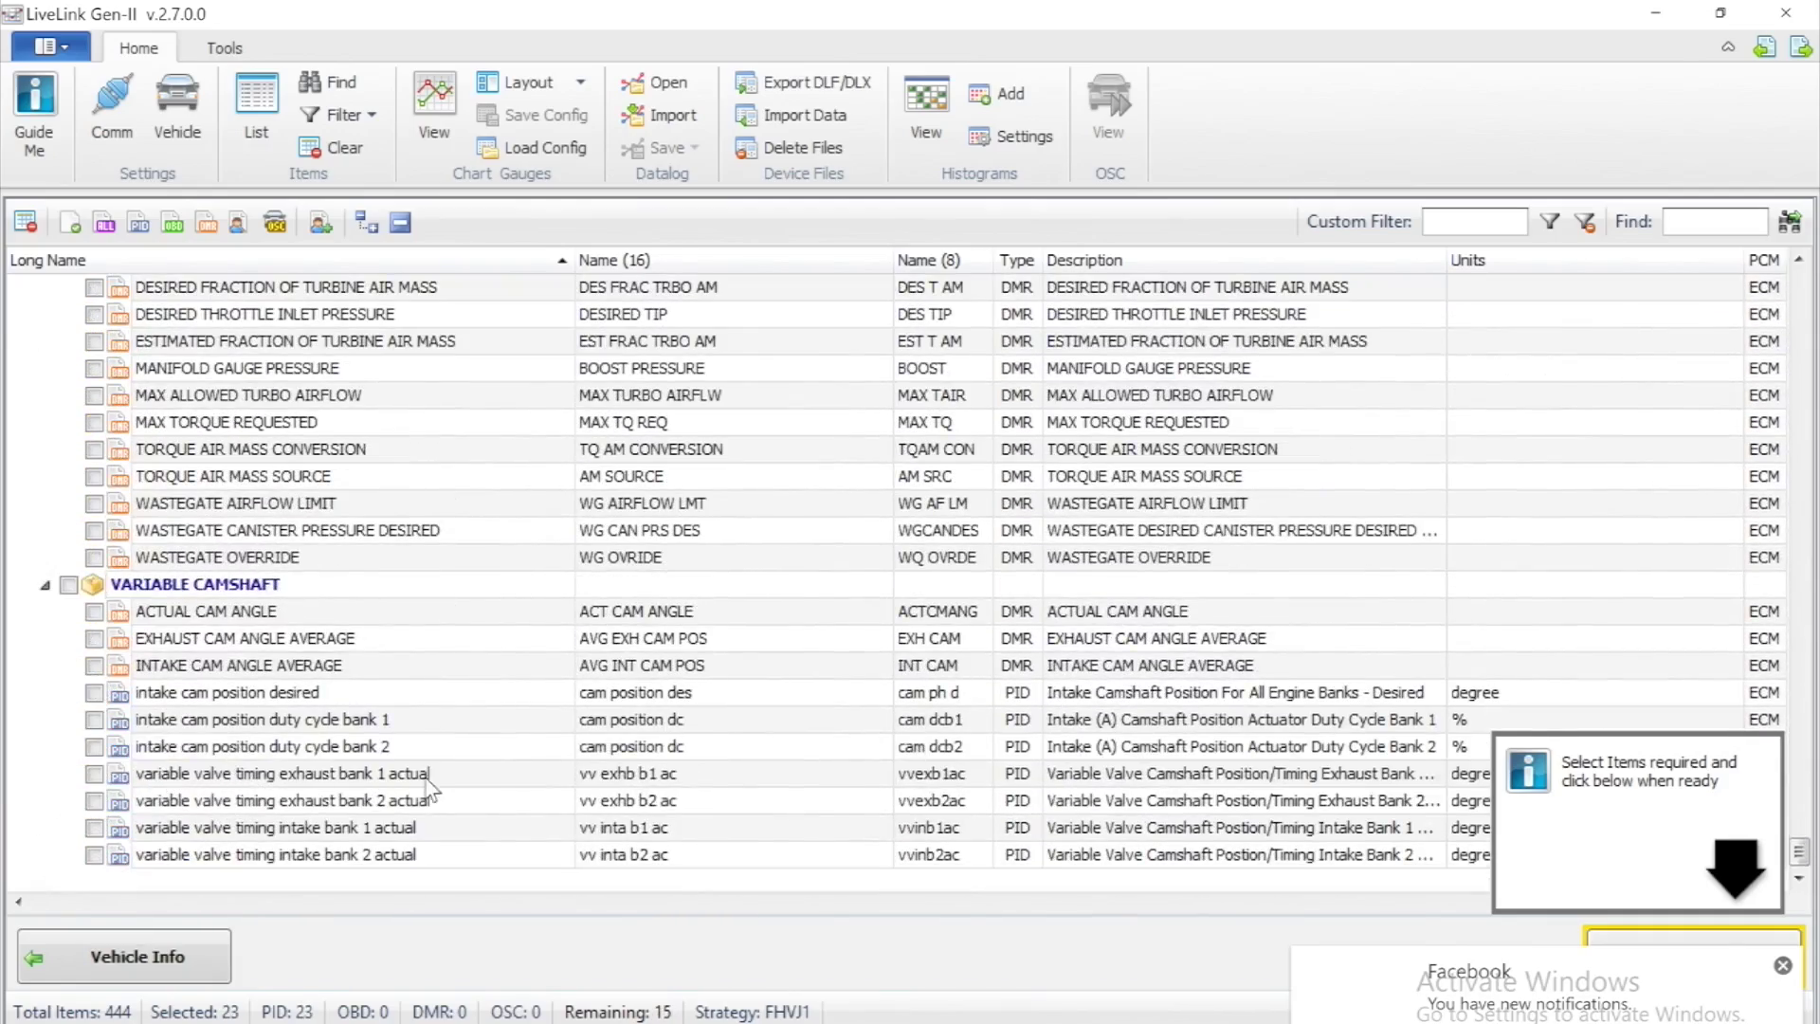
click(94, 774)
click(87, 836)
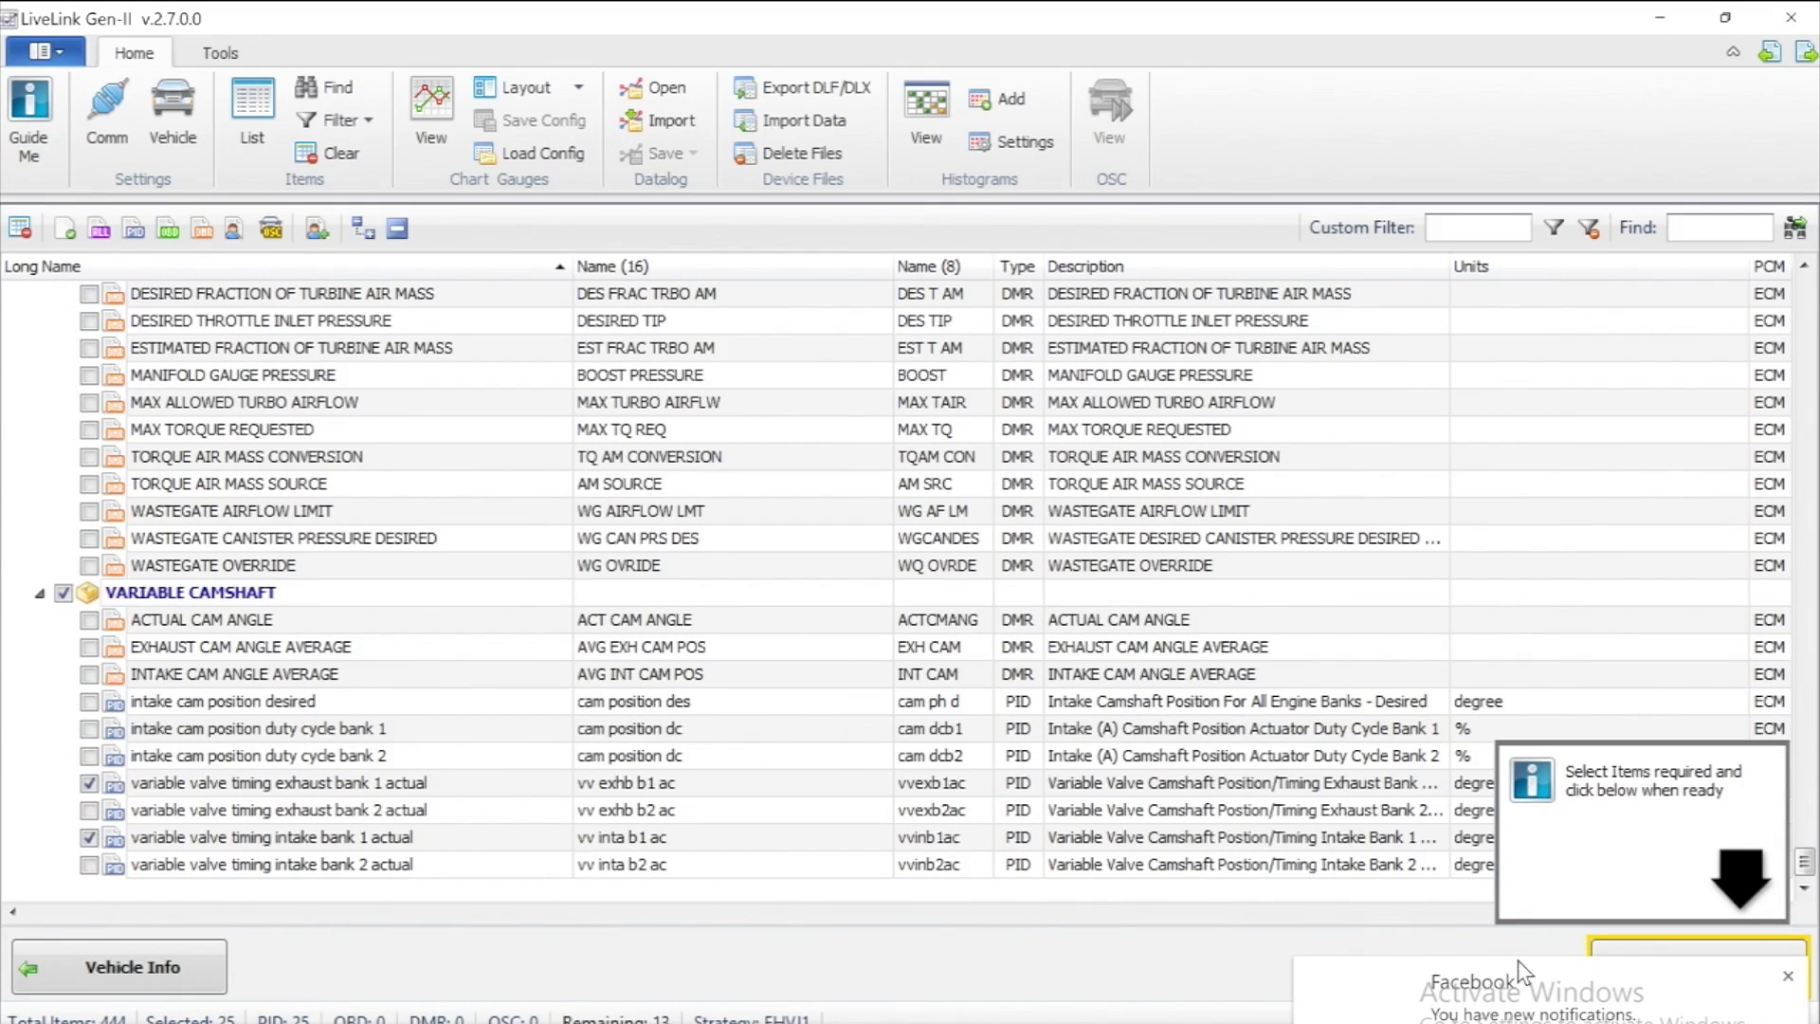
Dismiss the notification, open the datalog view with the 25 chosen items, and begin saving the configuration
click(1788, 977)
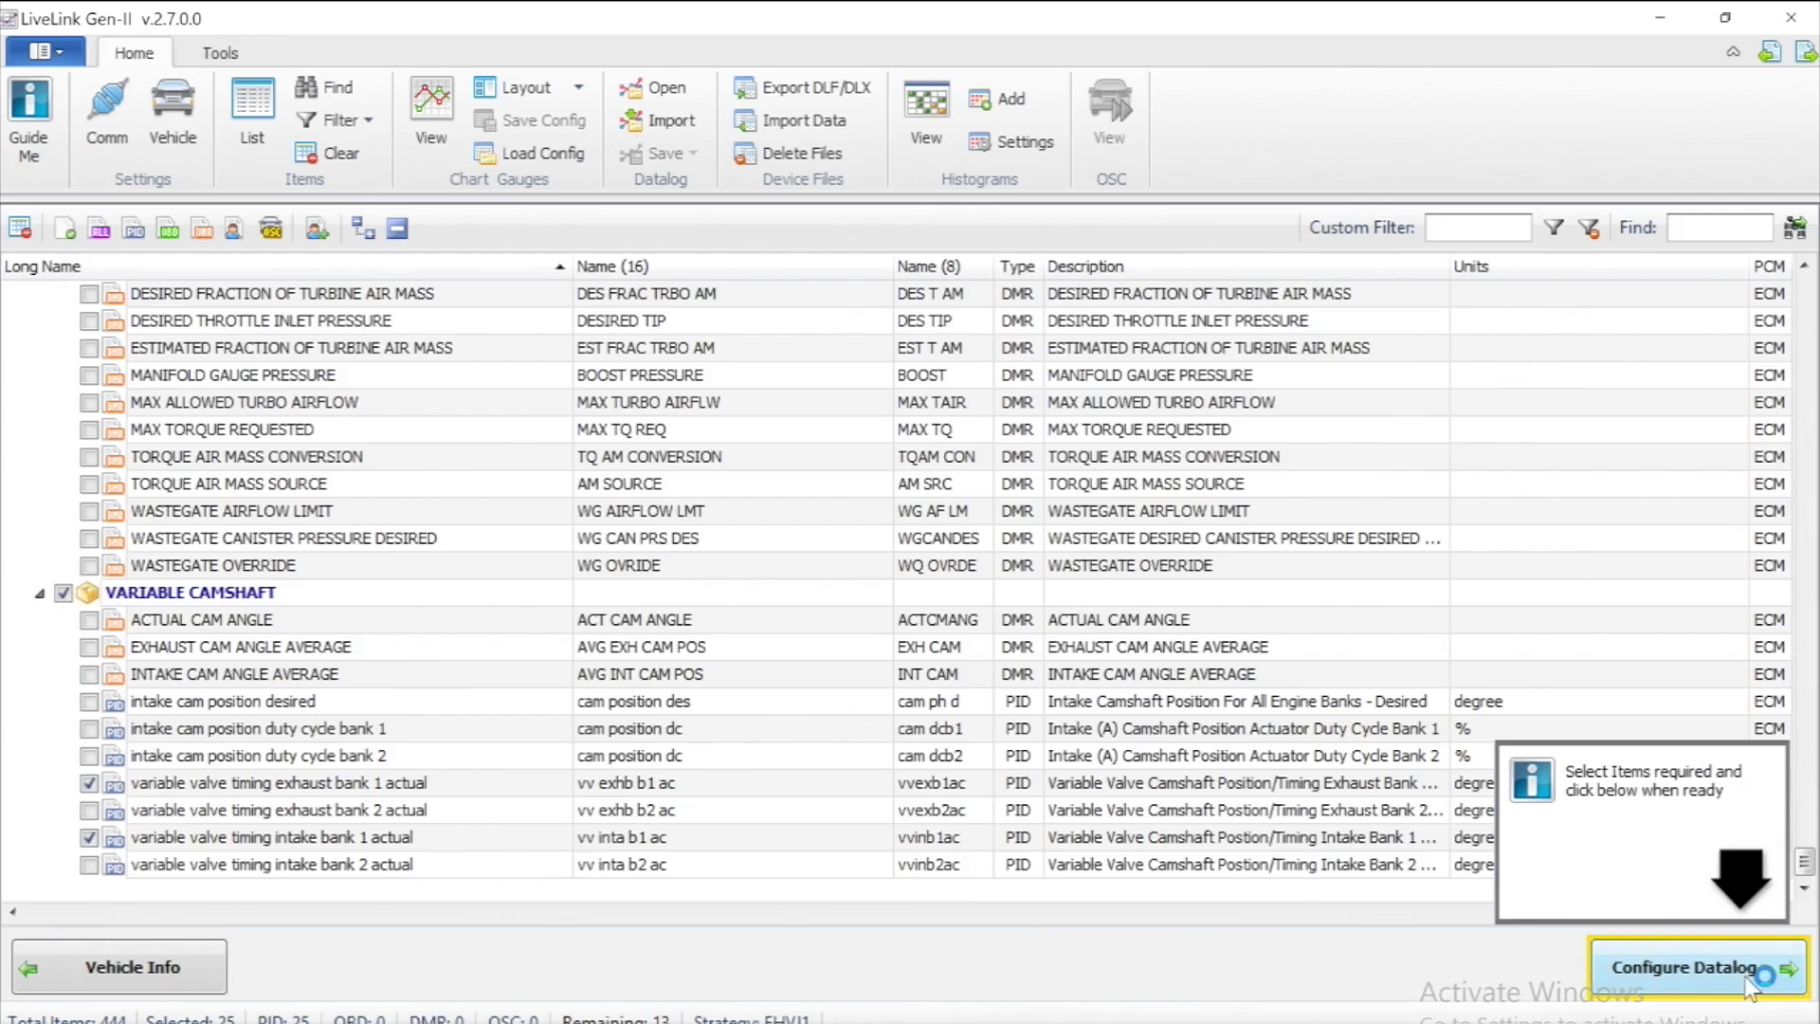
click(1744, 979)
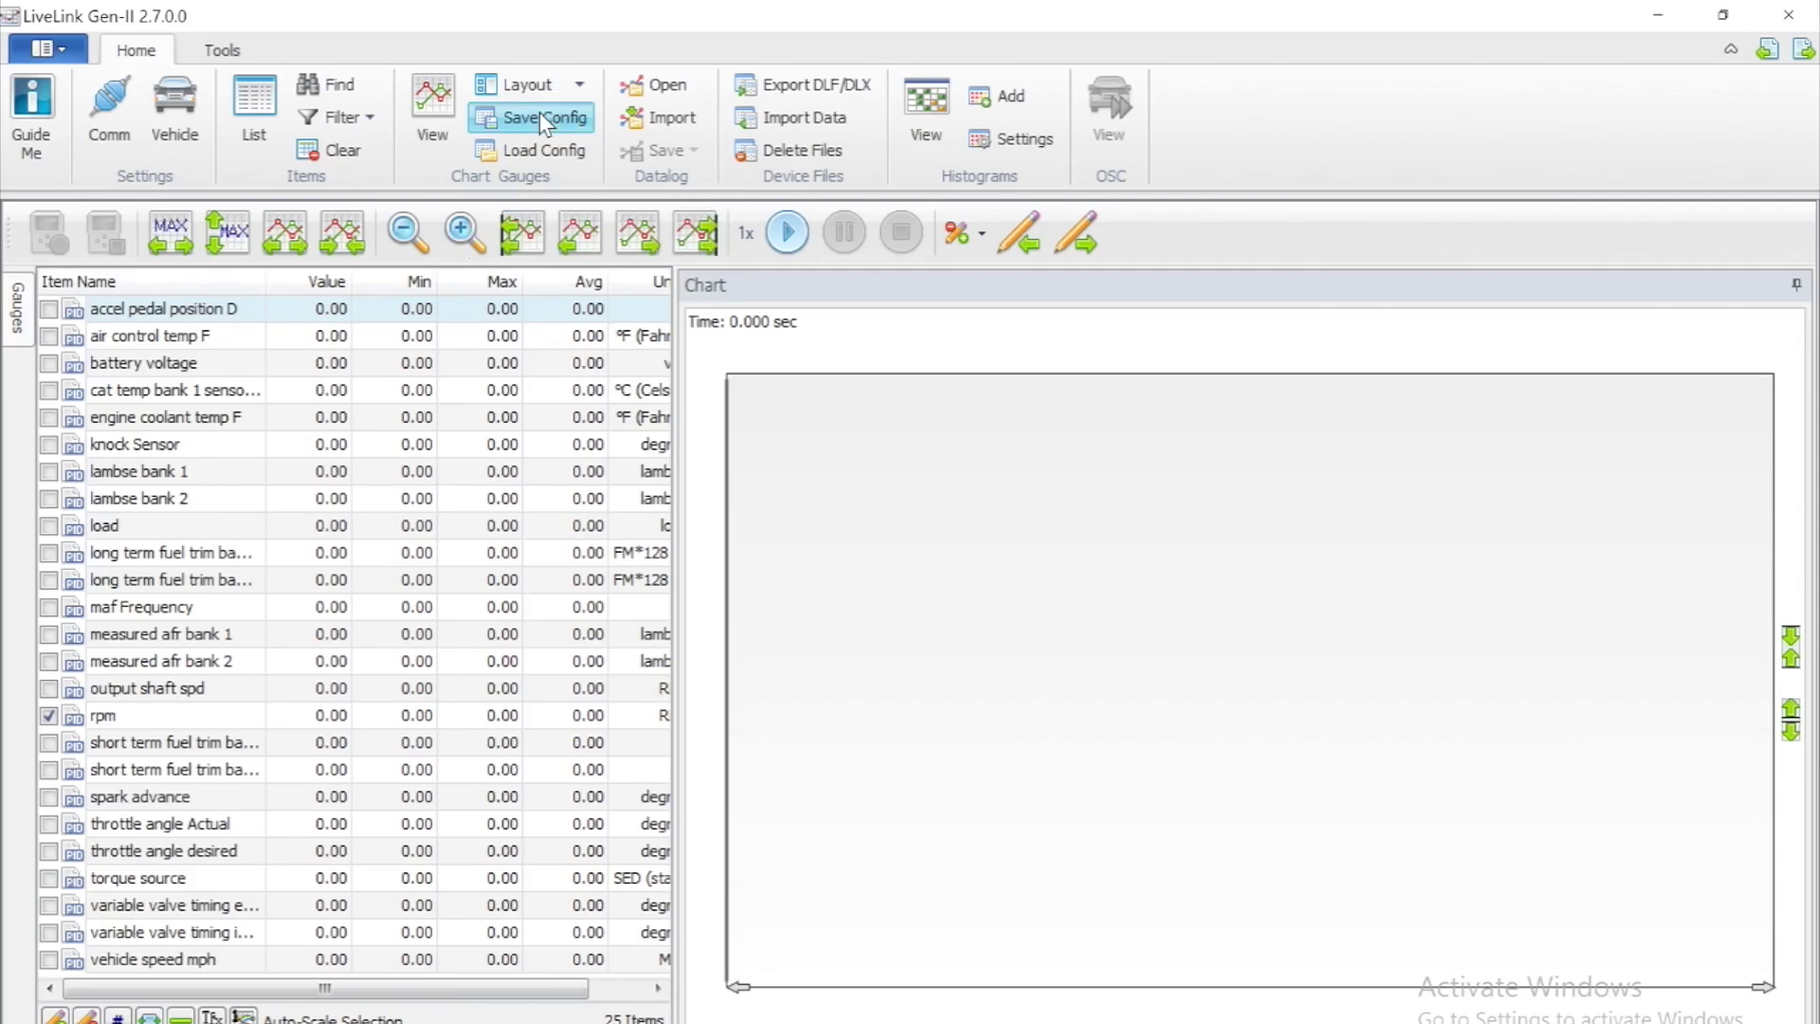
click(539, 115)
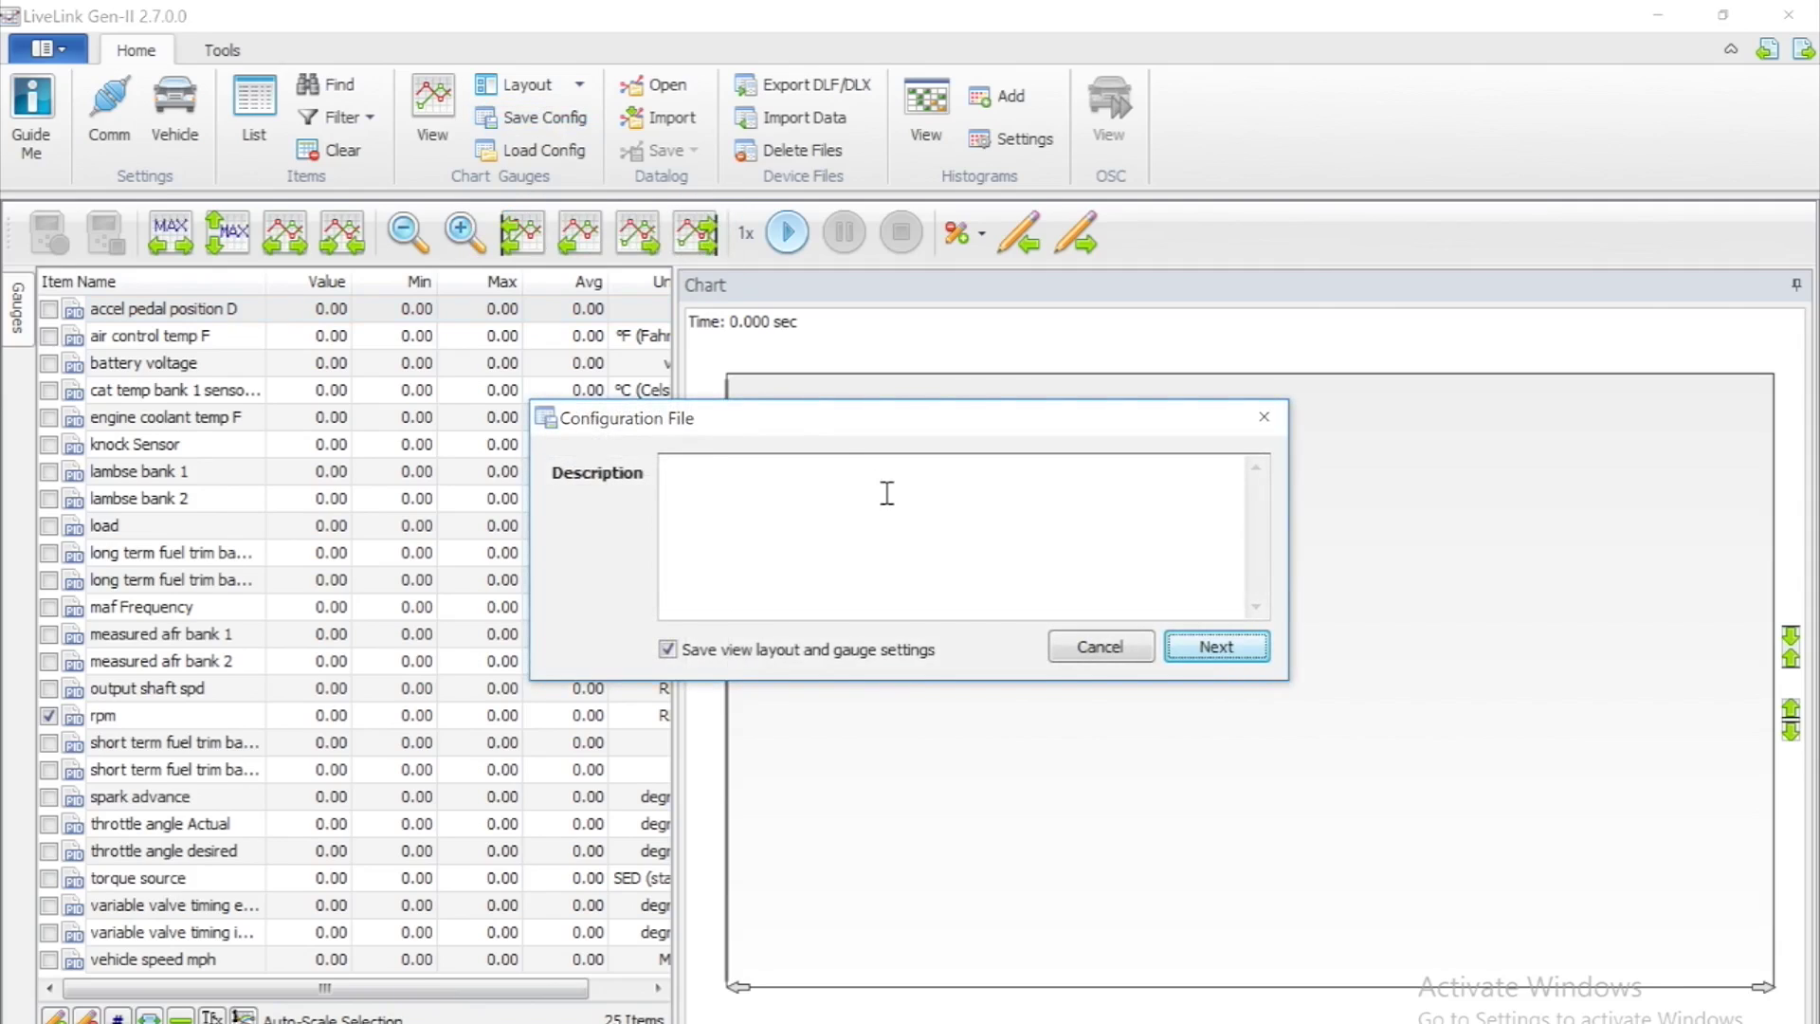
Replace the suggested name and save the configuration as GT350 config file.cf4 on the Desktop
click(1197, 652)
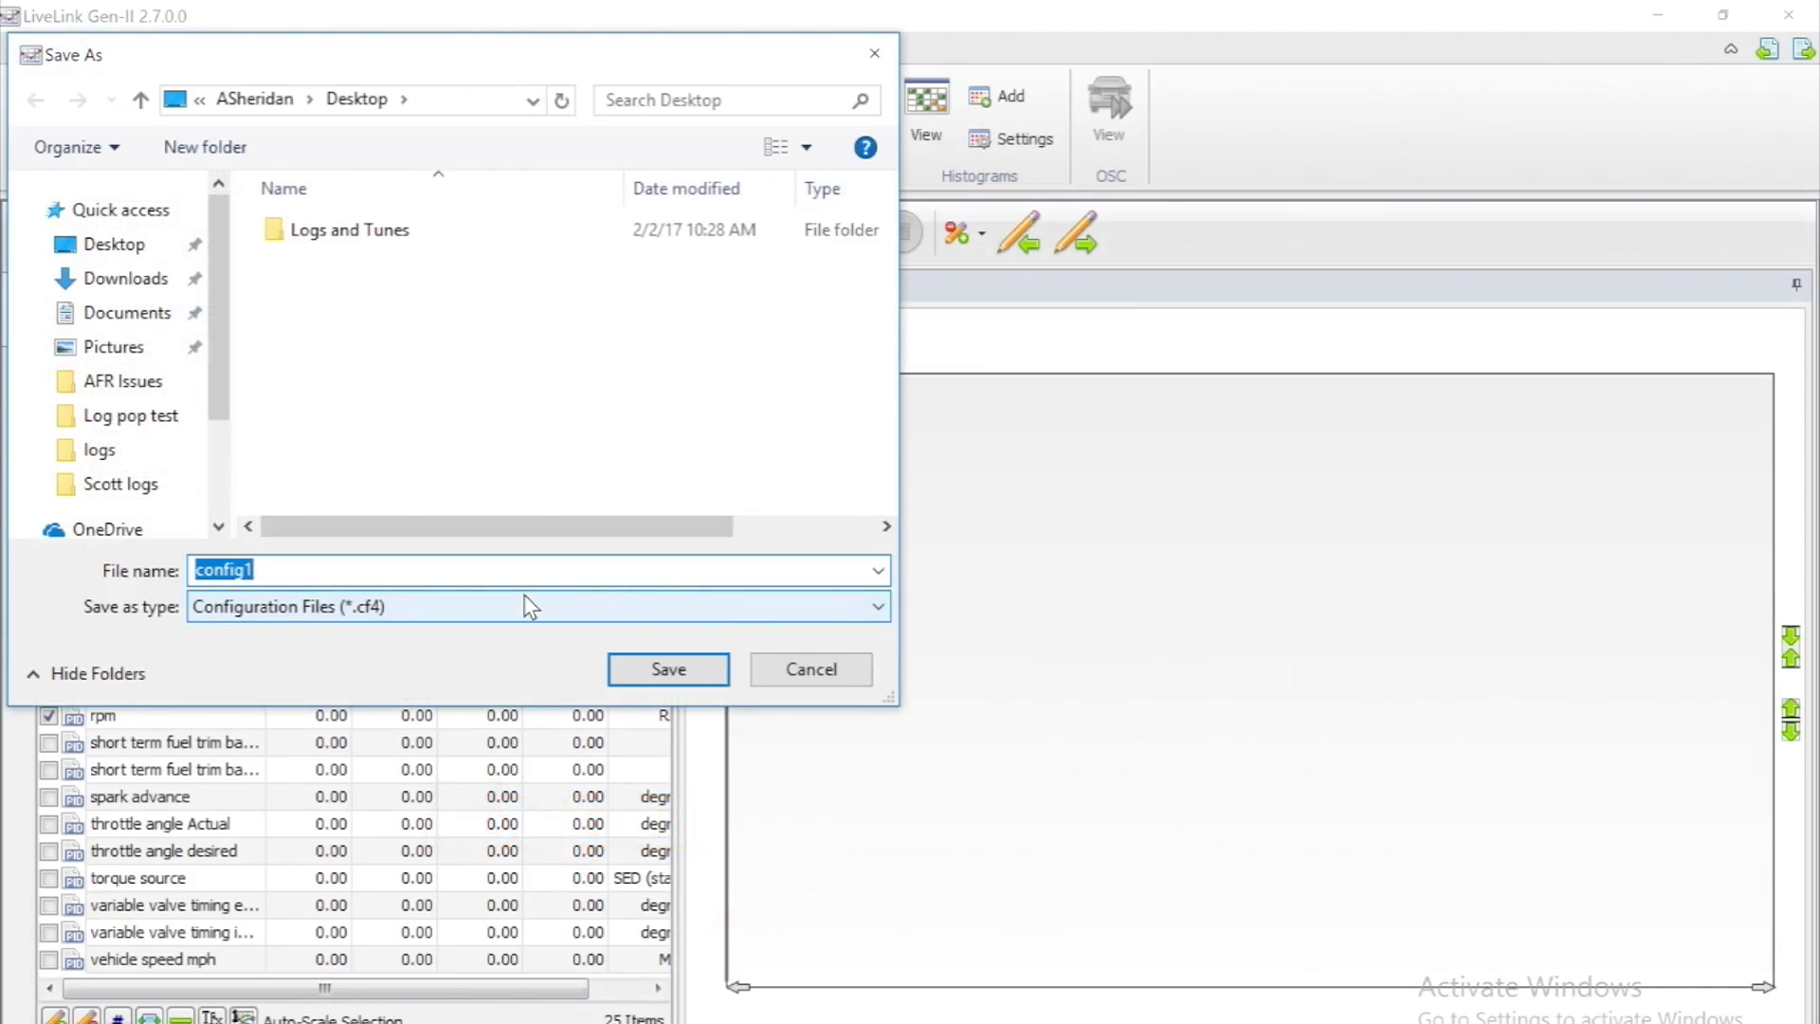
key(BackSpace)
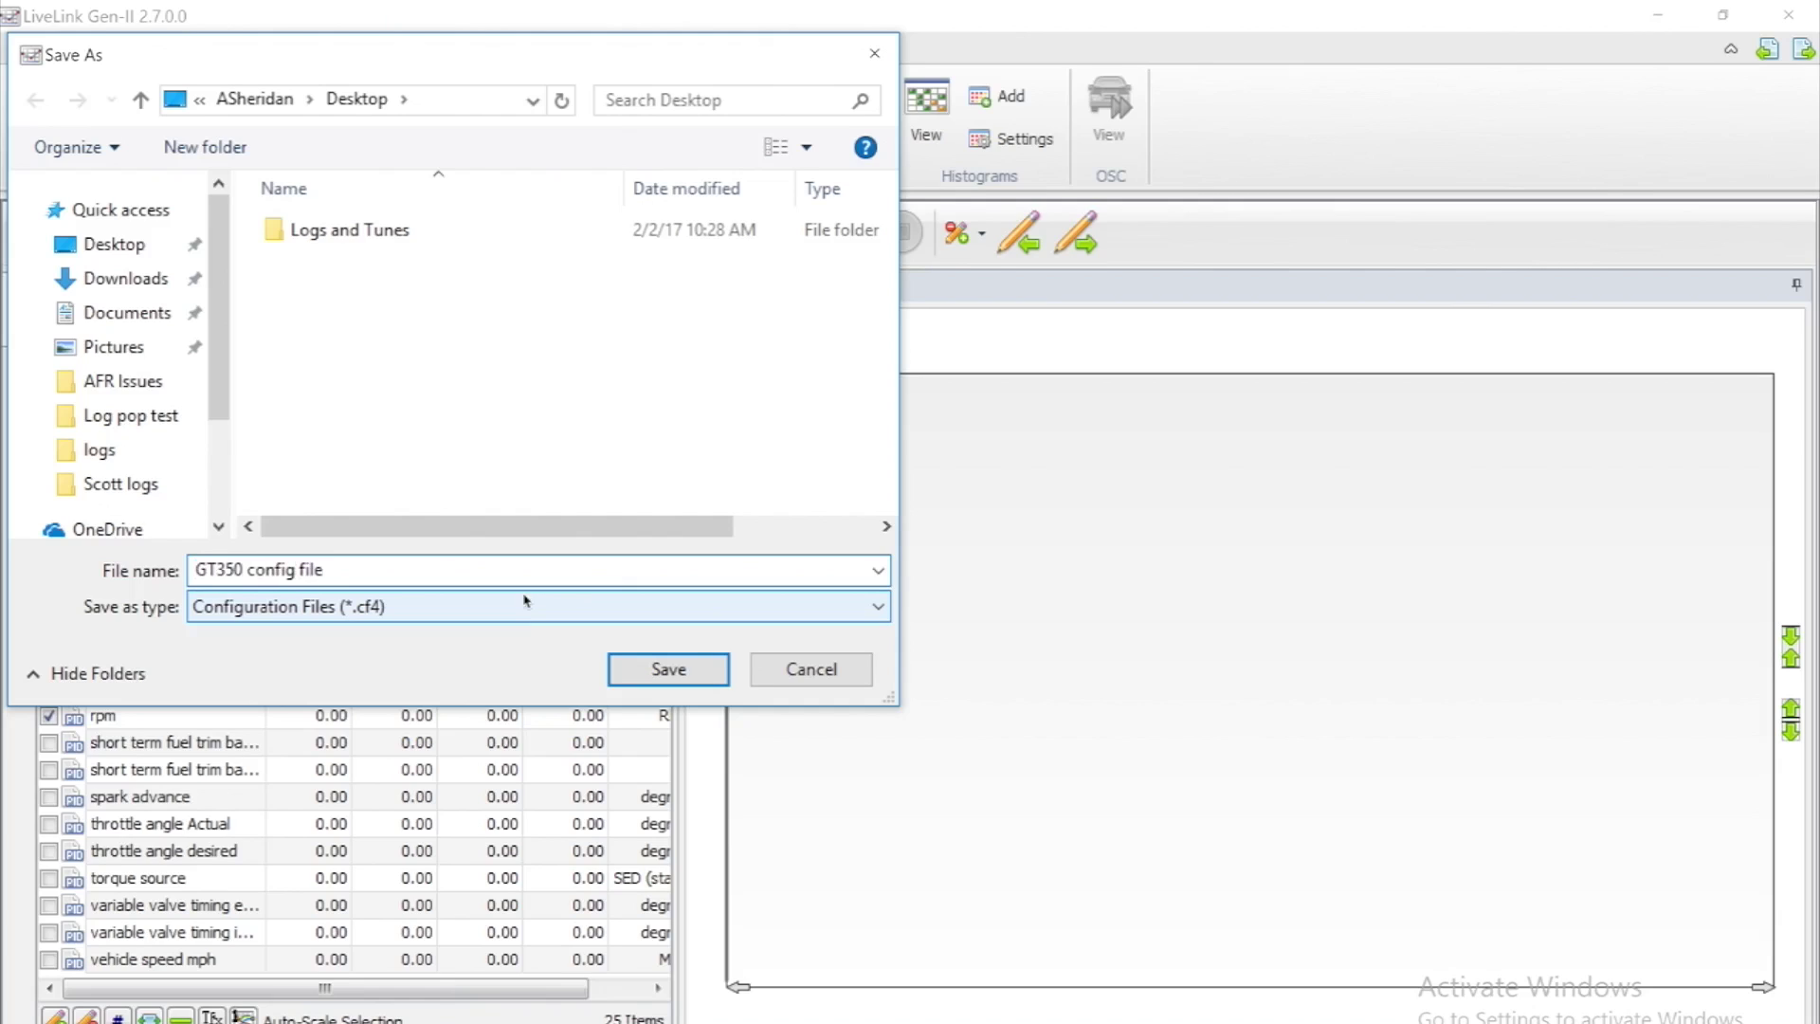
click(709, 669)
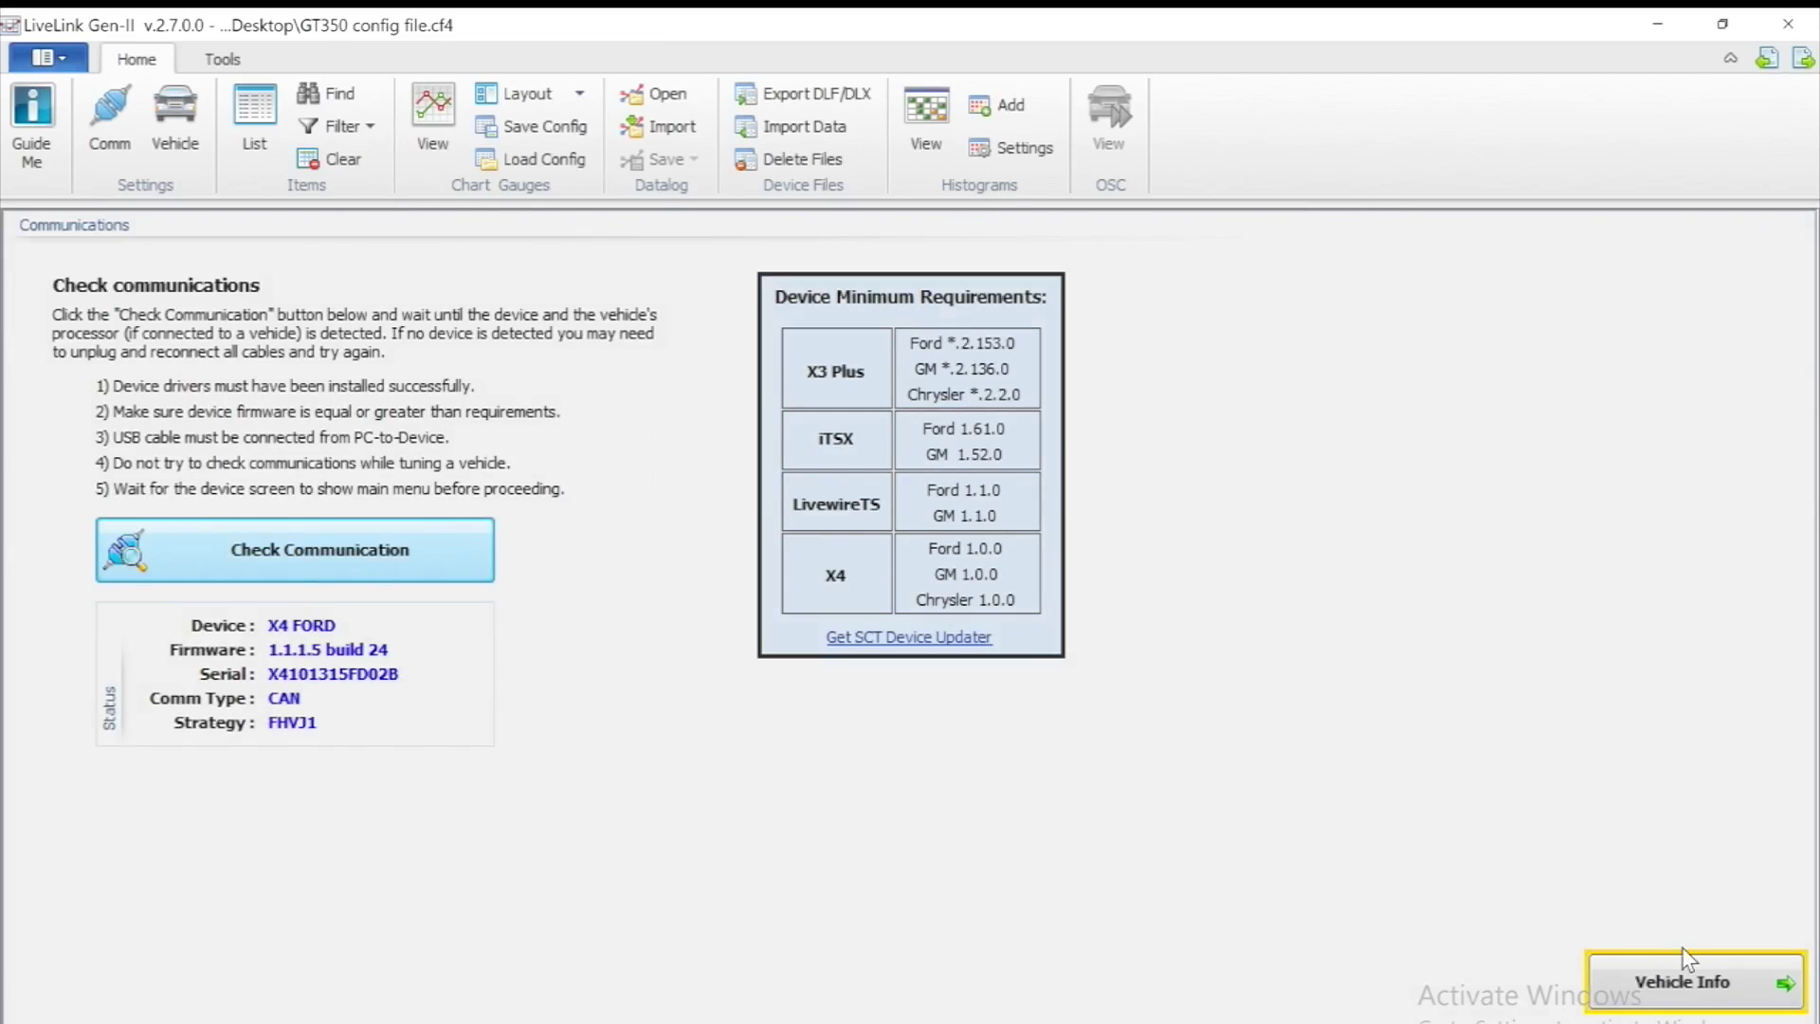
Reuse the previously validated items list and proceed to item selection
click(1692, 976)
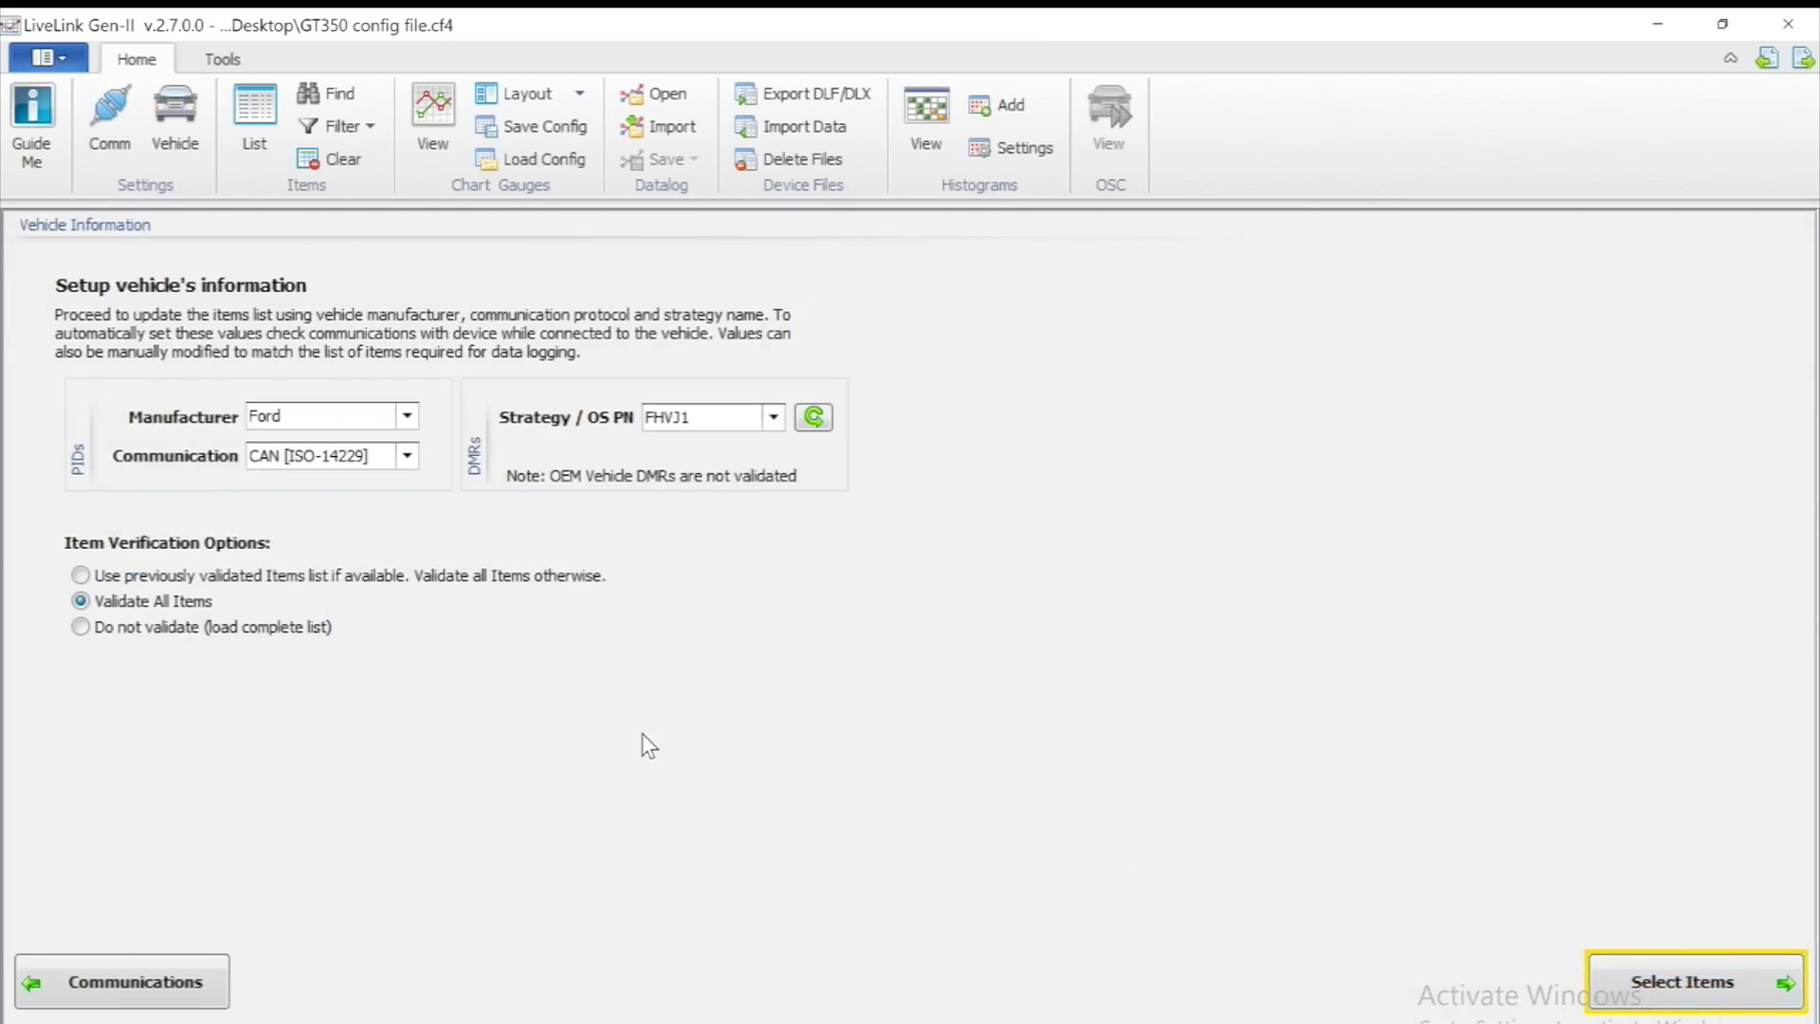
click(100, 578)
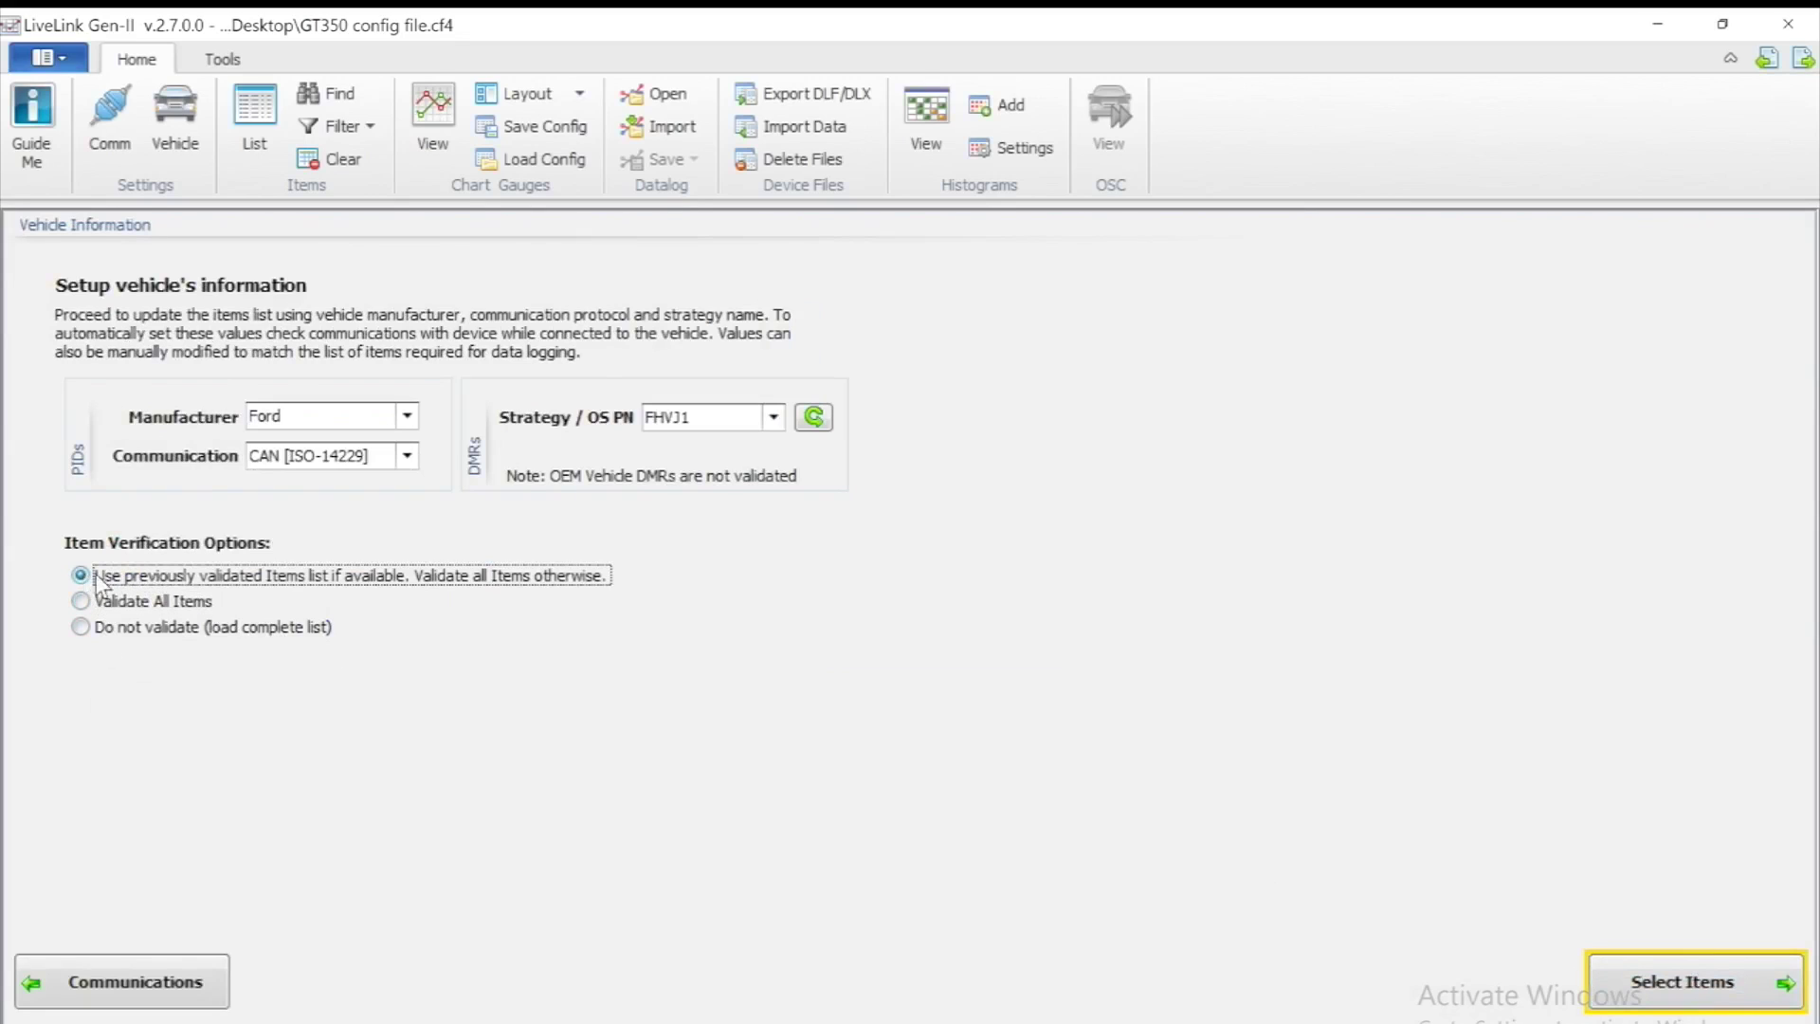
click(1640, 969)
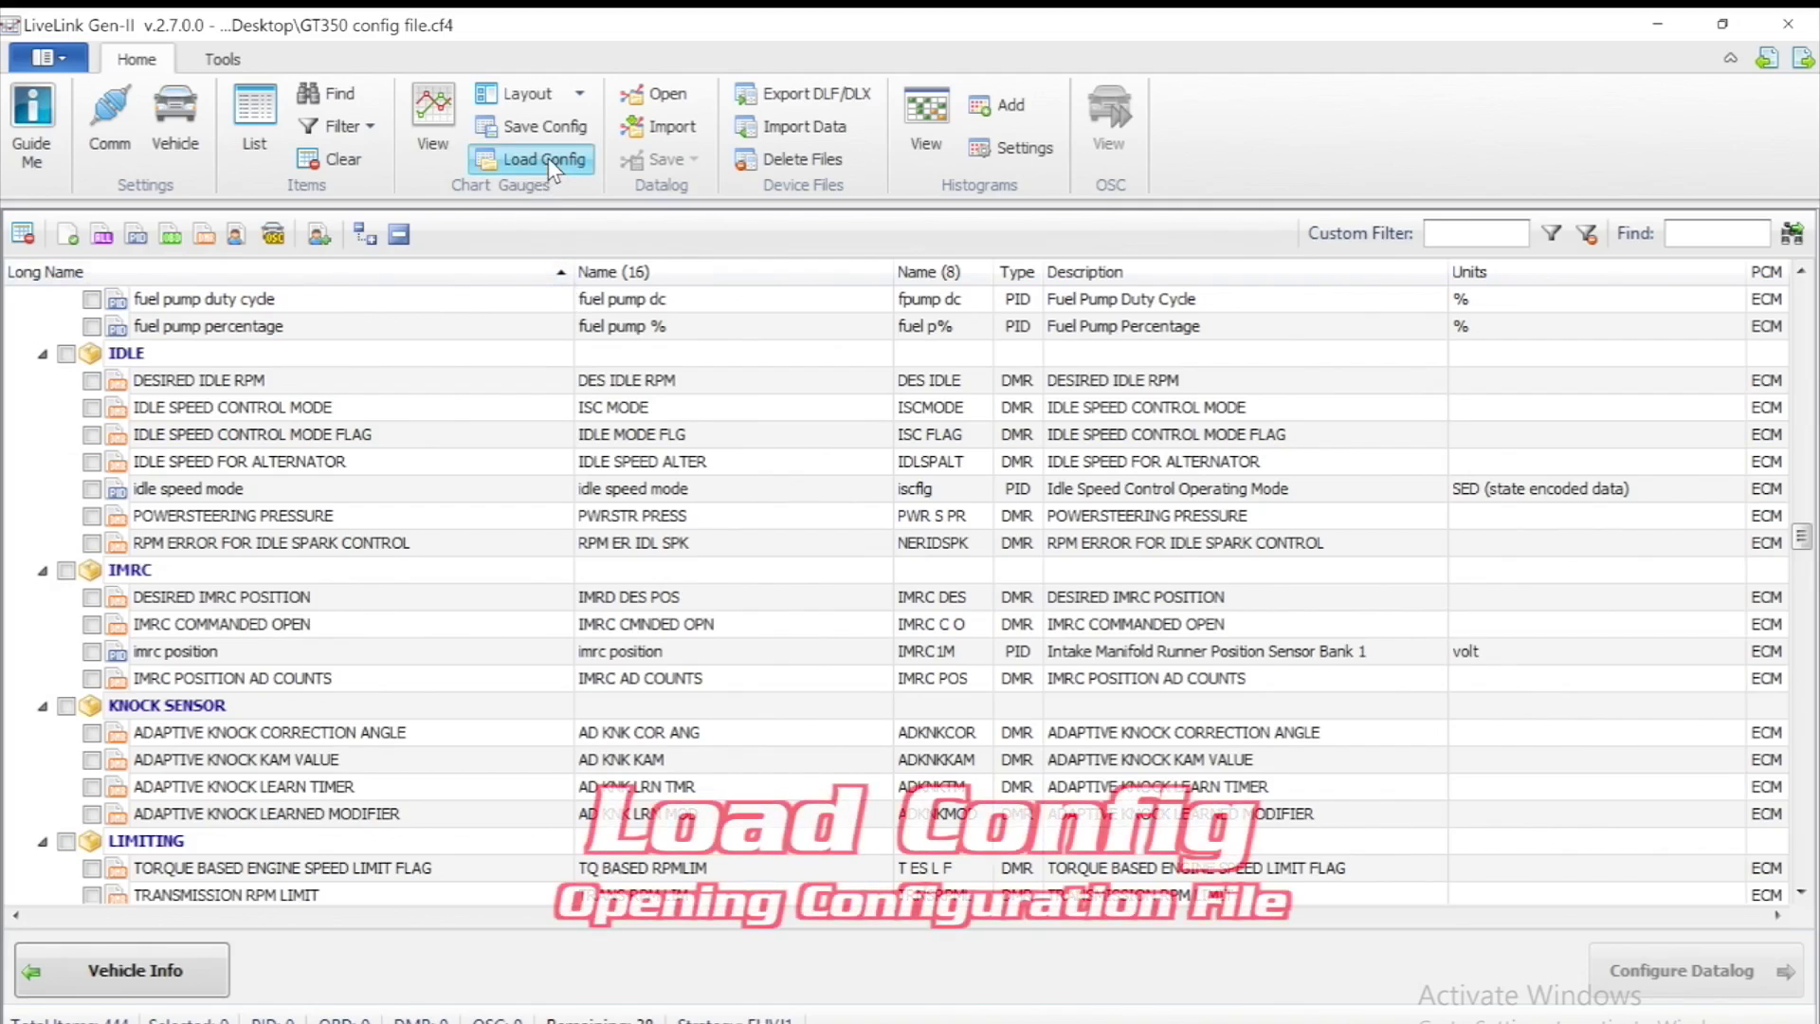
Merge the items from GT350 config file.cf4 into the list and open the datalog screen
click(548, 160)
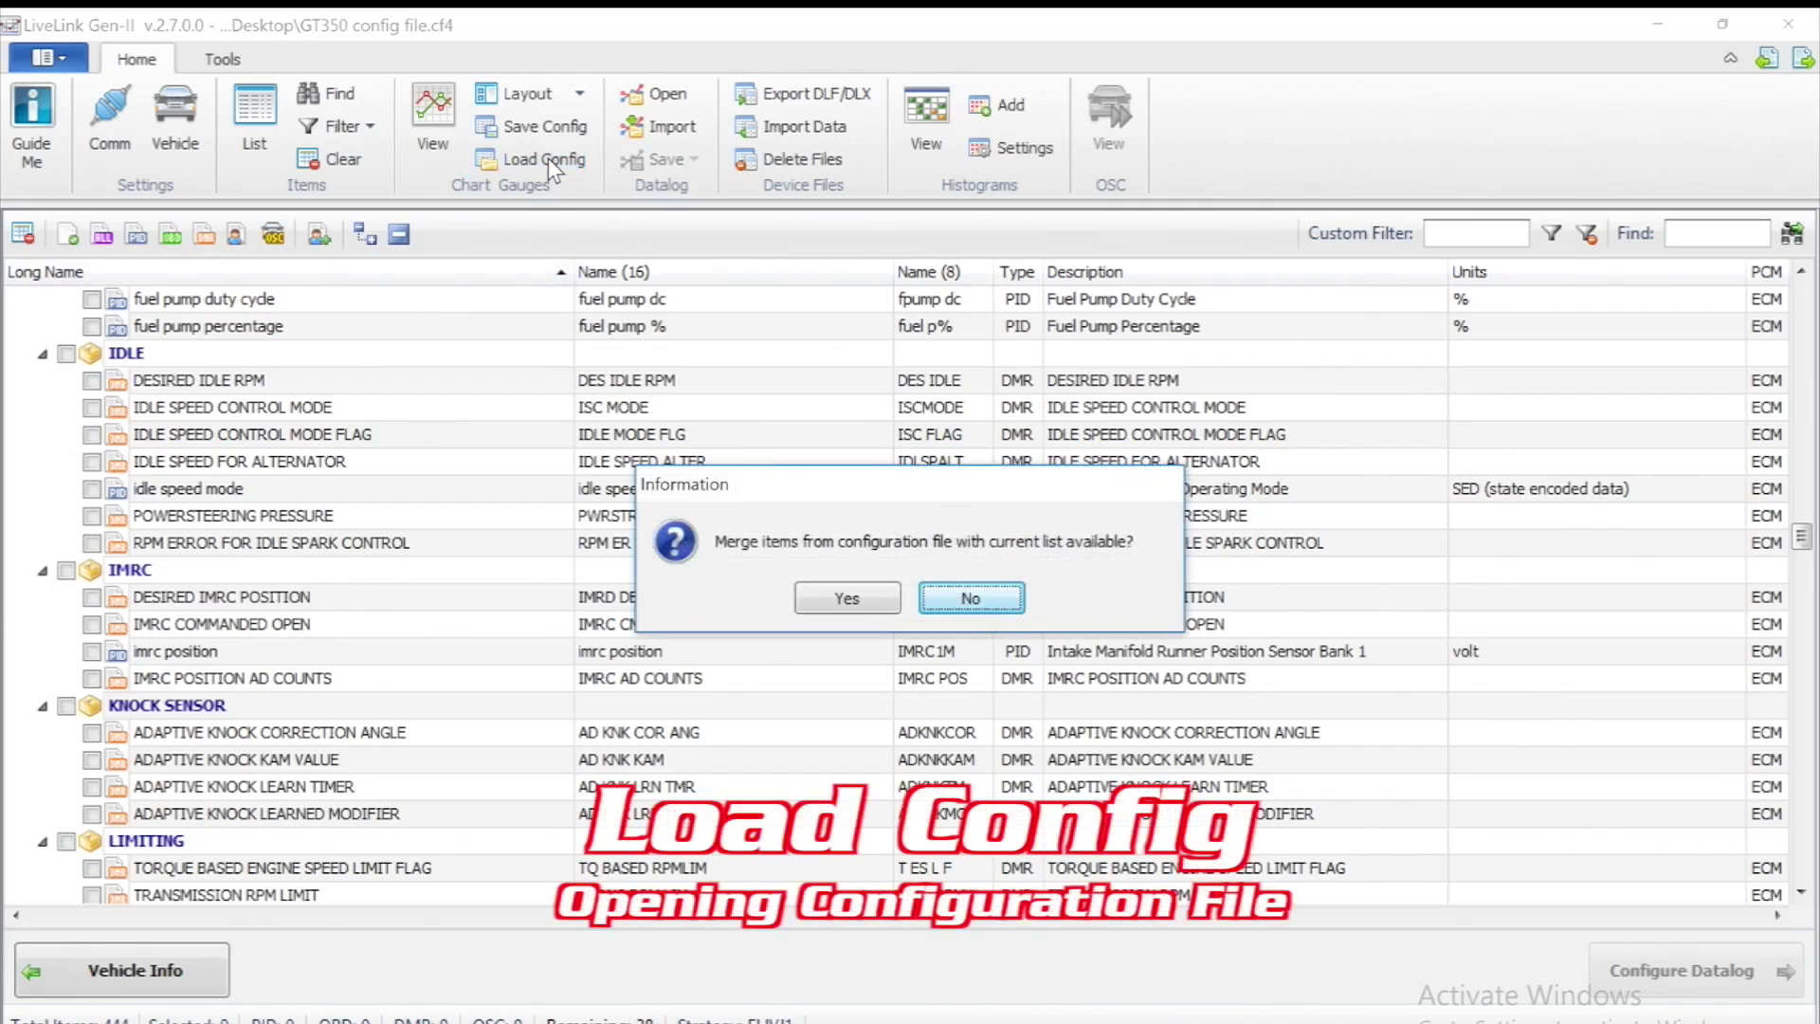
click(847, 599)
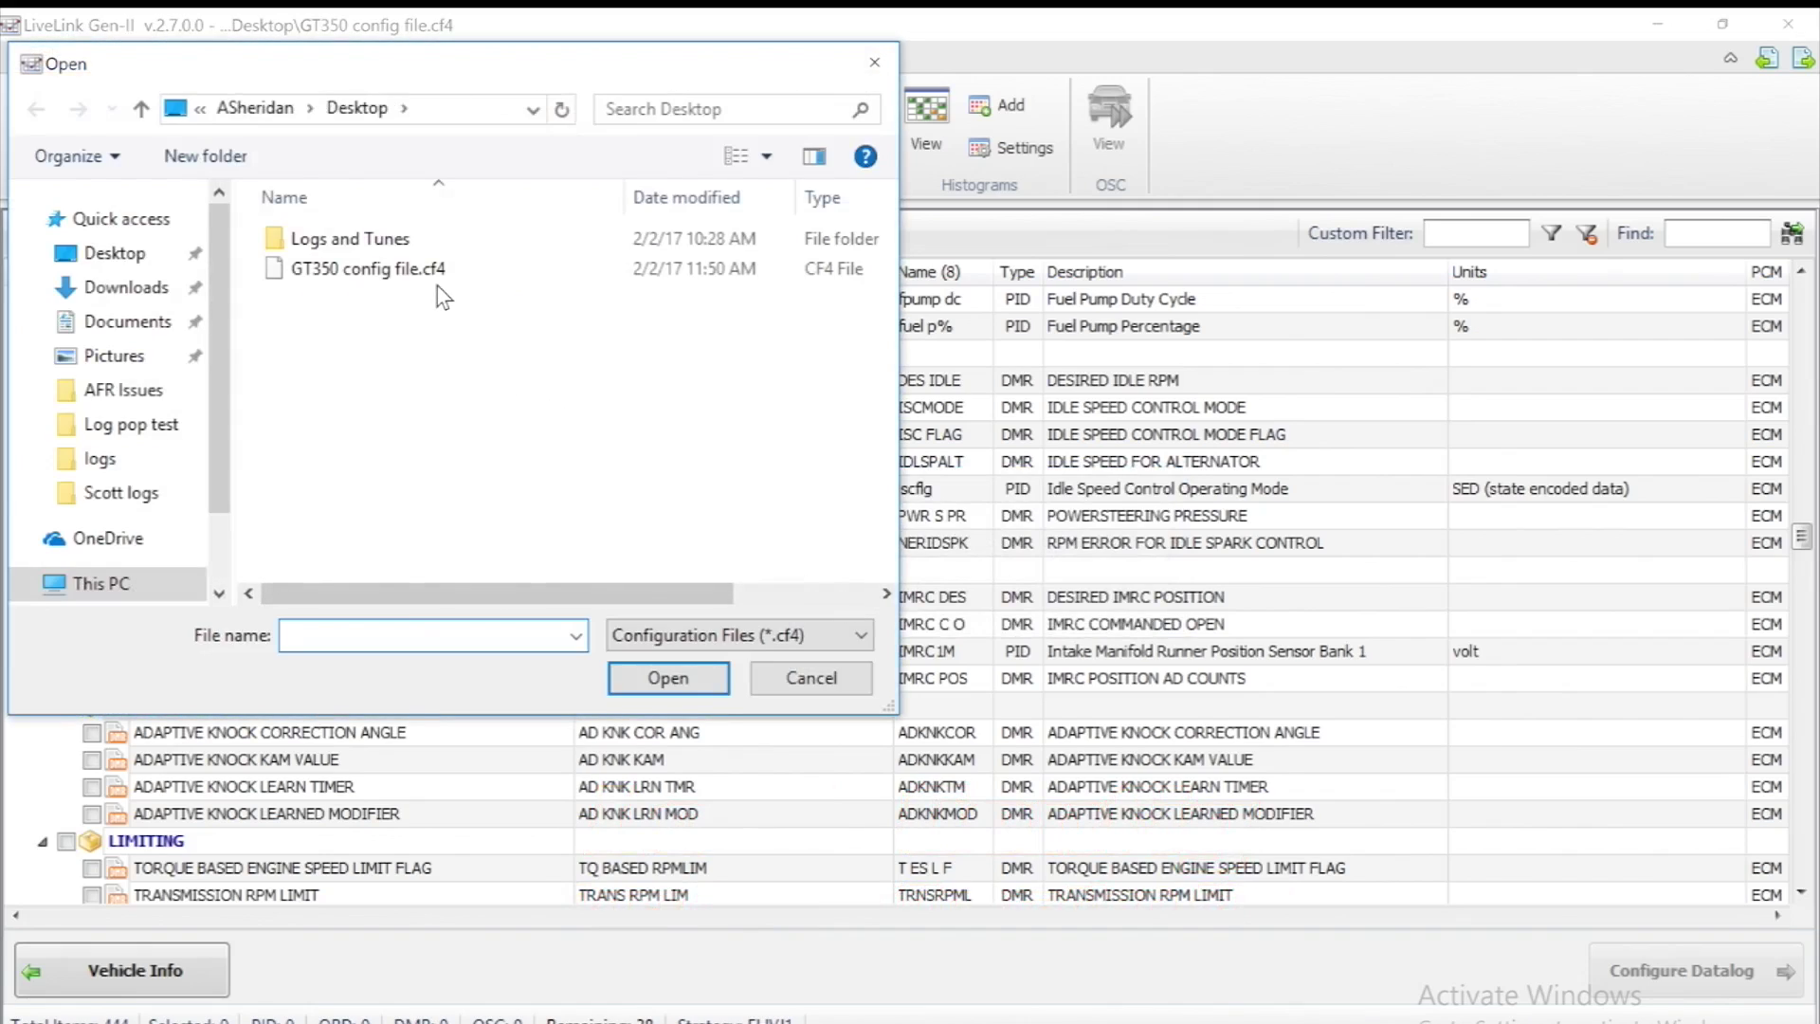
click(436, 271)
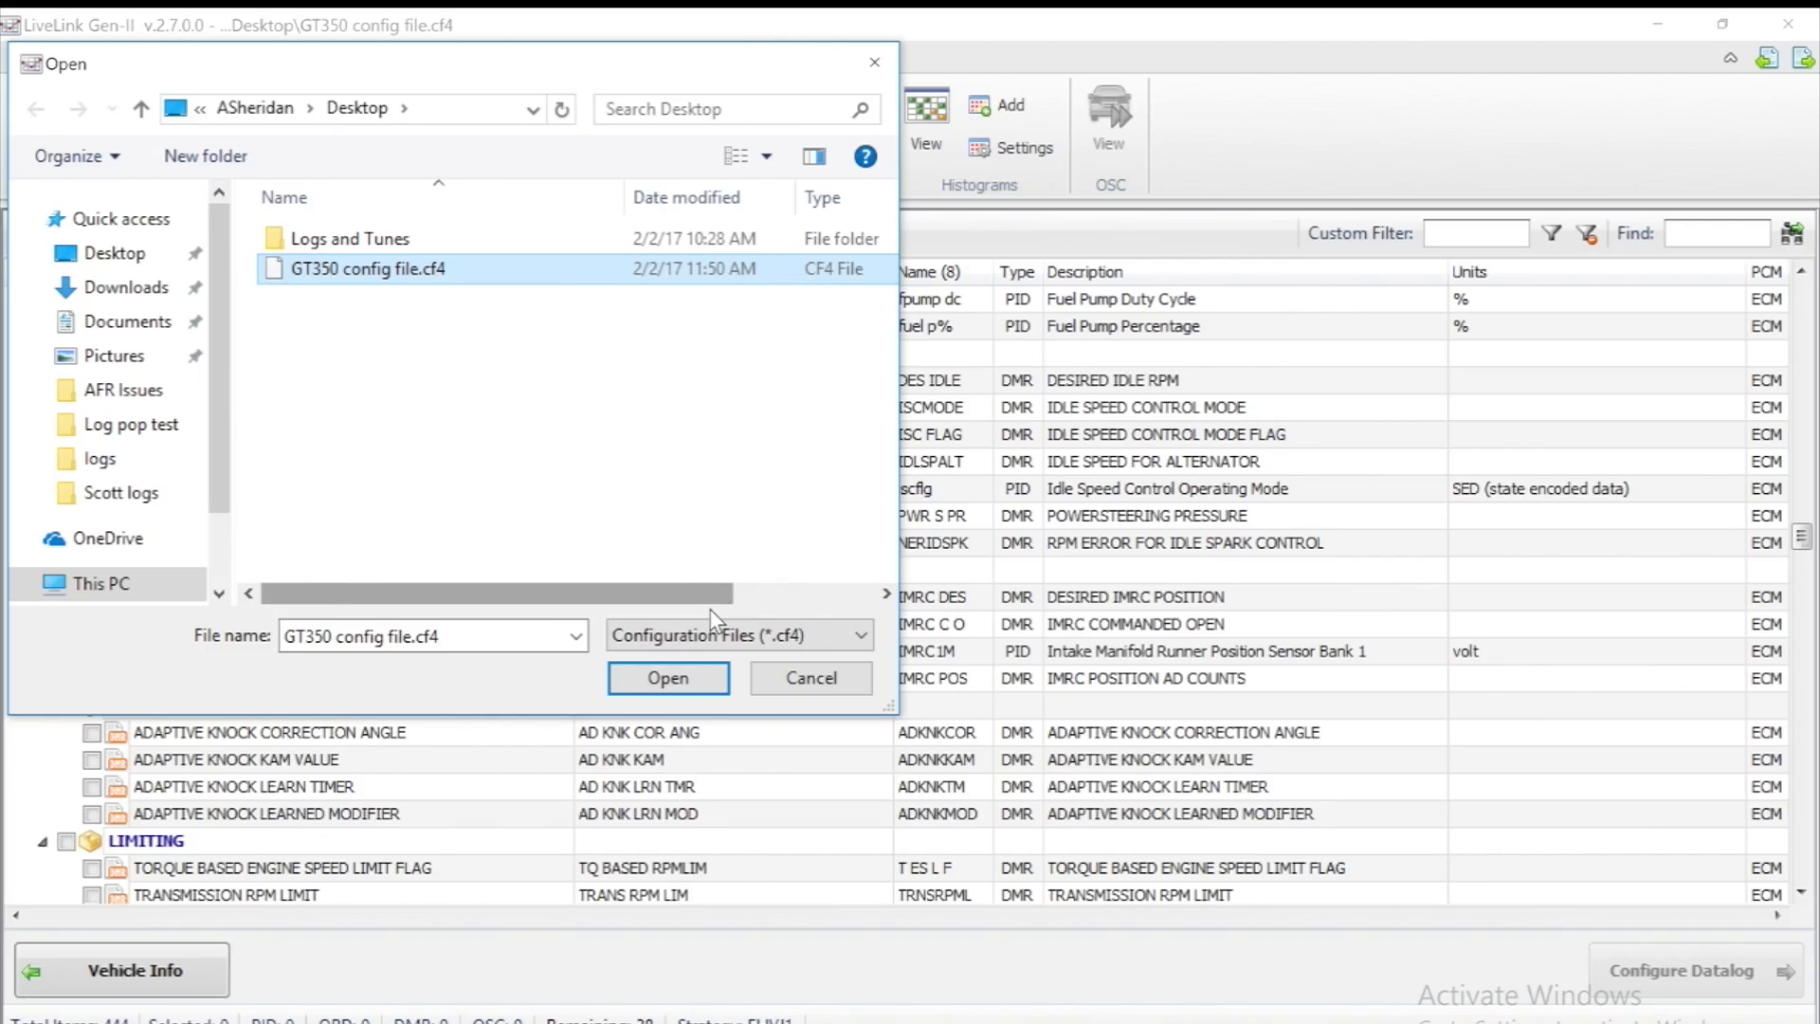
click(695, 678)
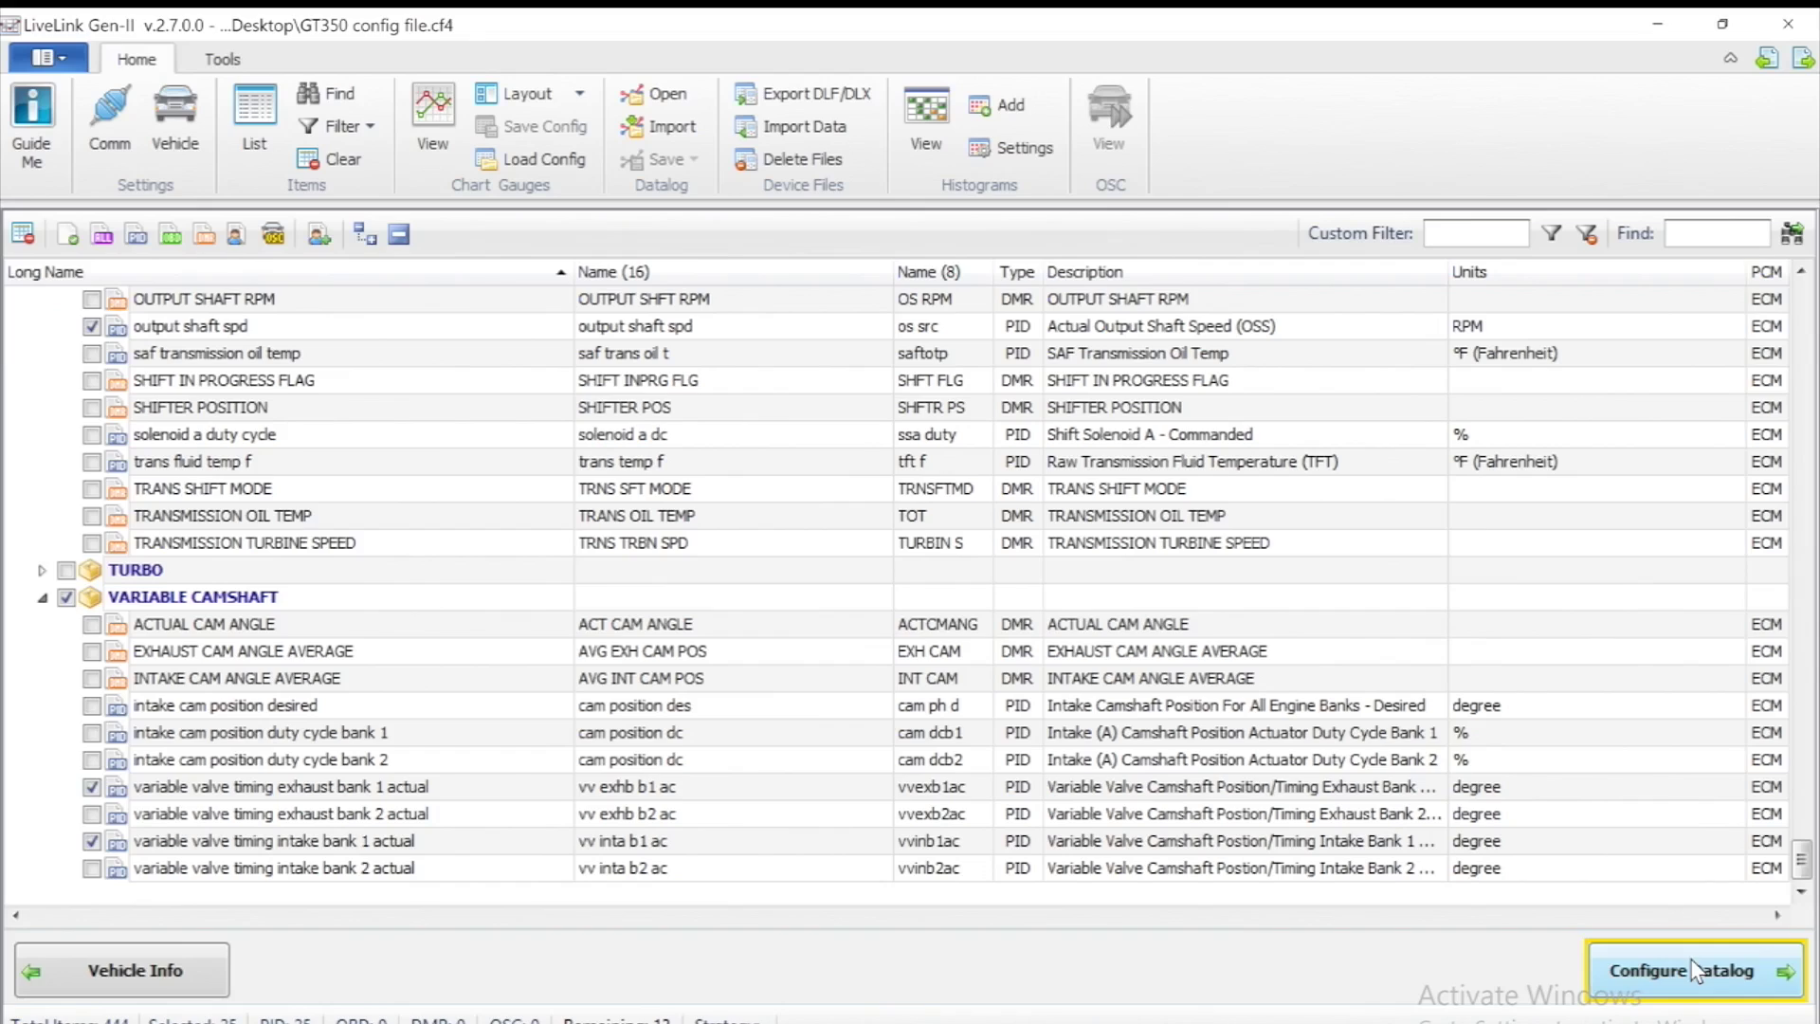
click(1695, 970)
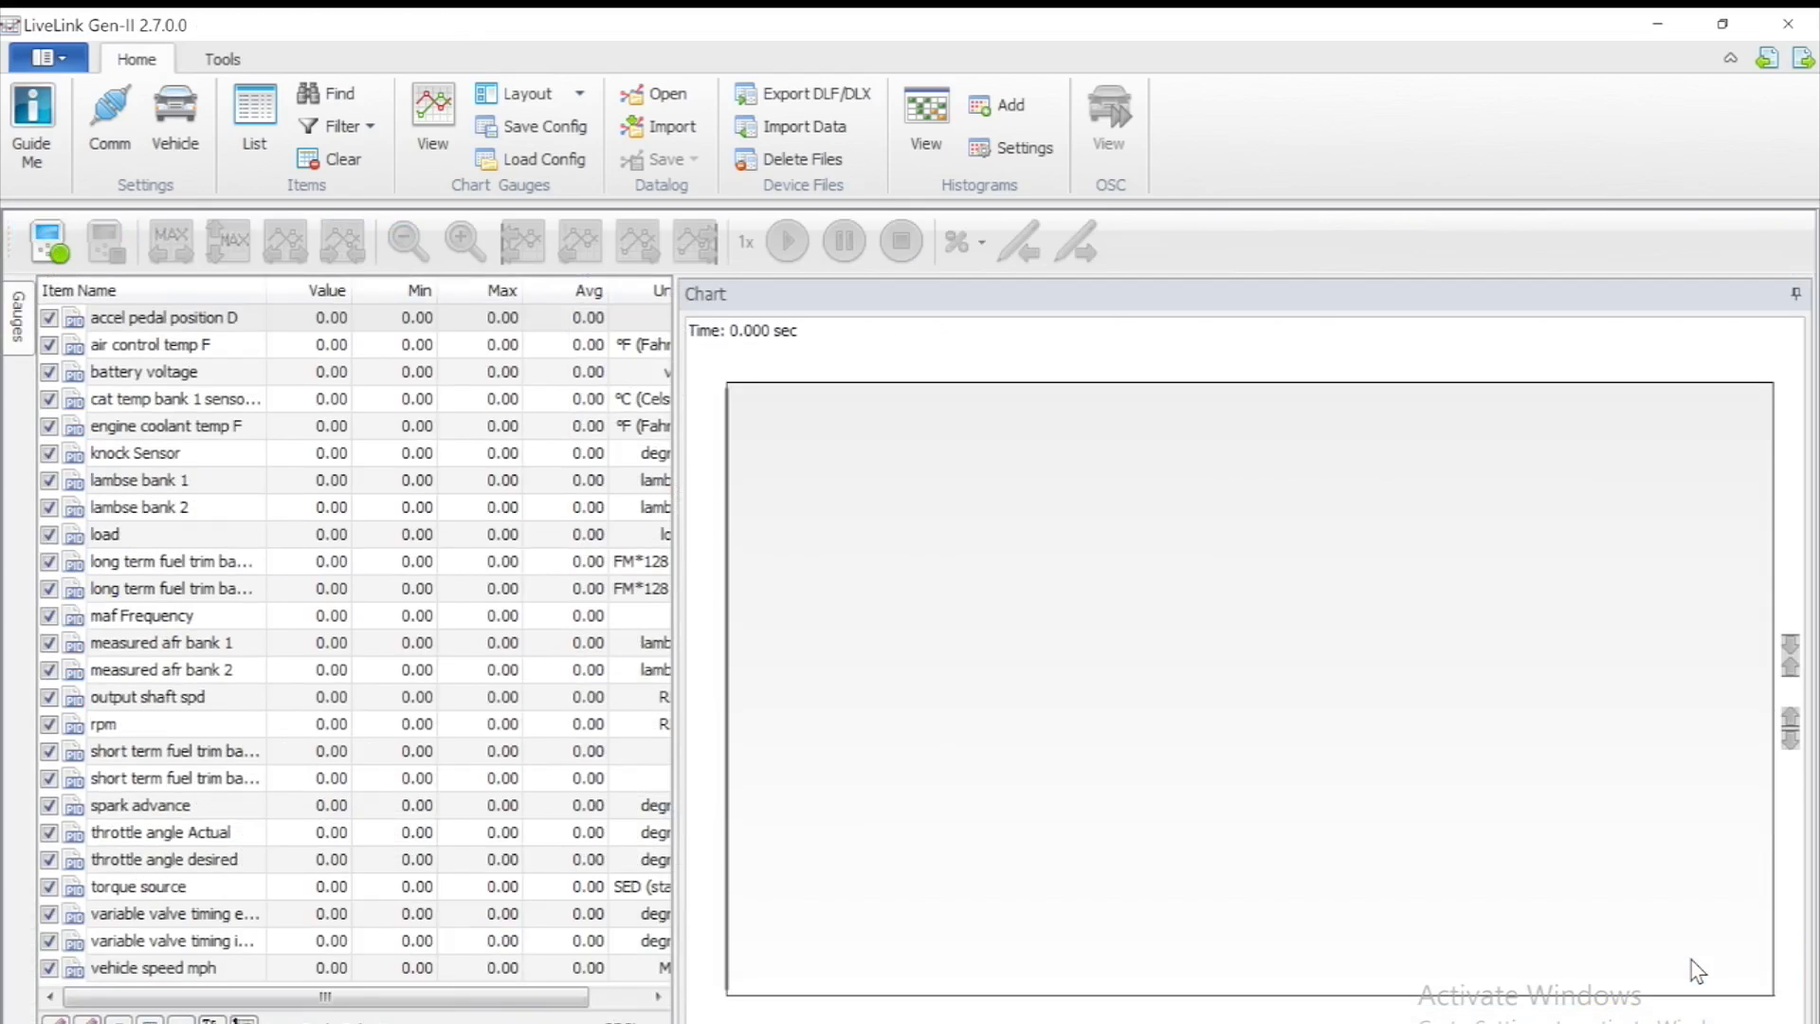
Record a 2 min 02 sec idle-and-rev datalog with rpm peaking at 7,240
click(48, 242)
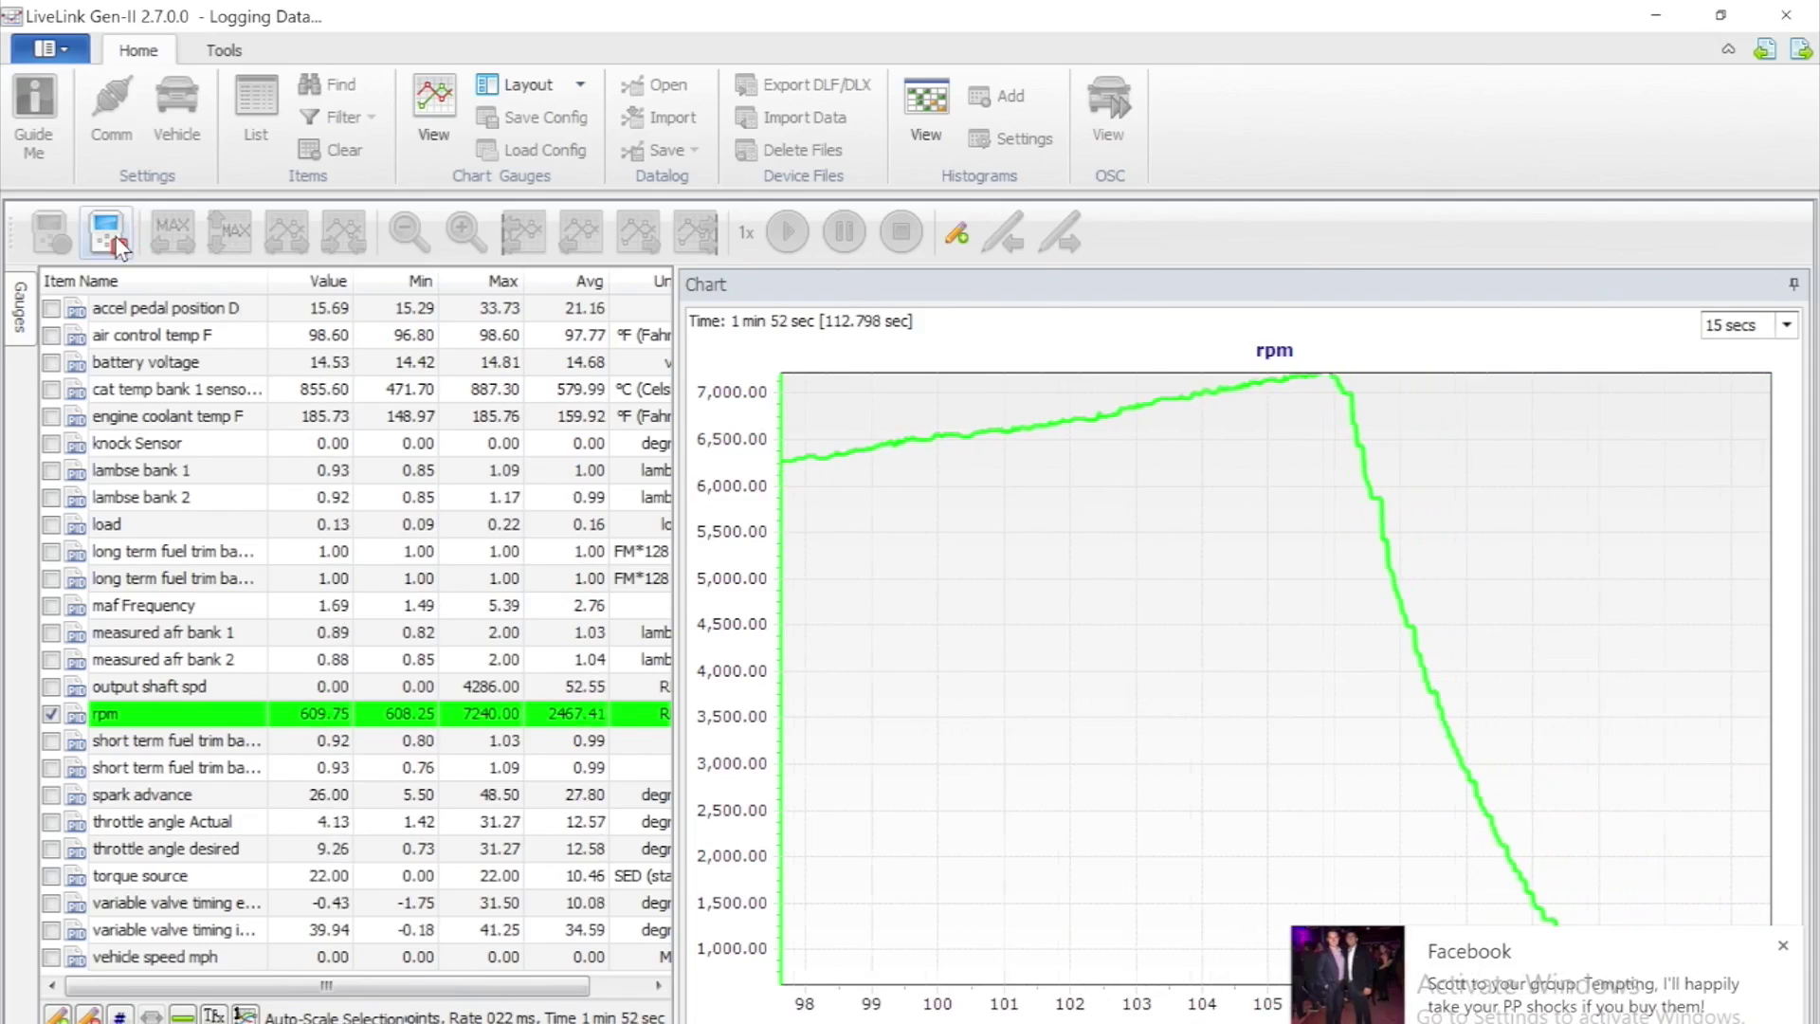
click(118, 243)
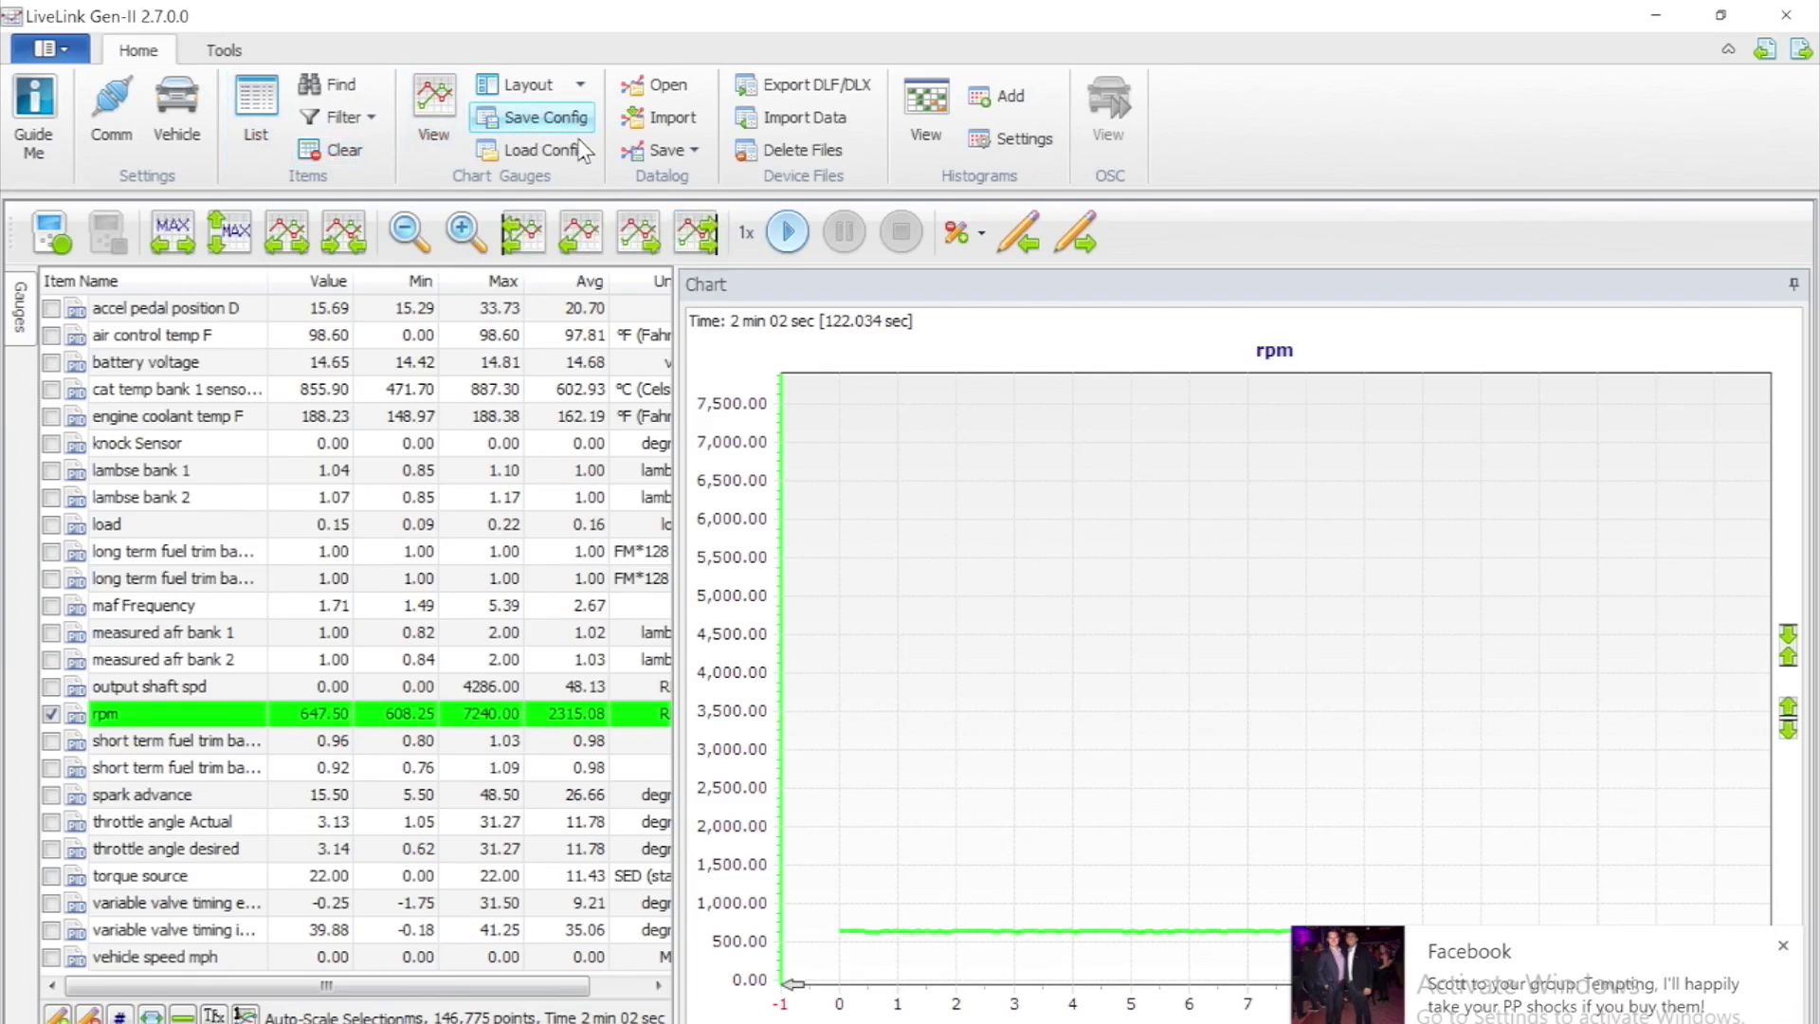
Save all data as a Desktop CSV named with the customer's name and number plus 'Idle Slow Rev data log 1 2-2-17 no concern'
click(673, 150)
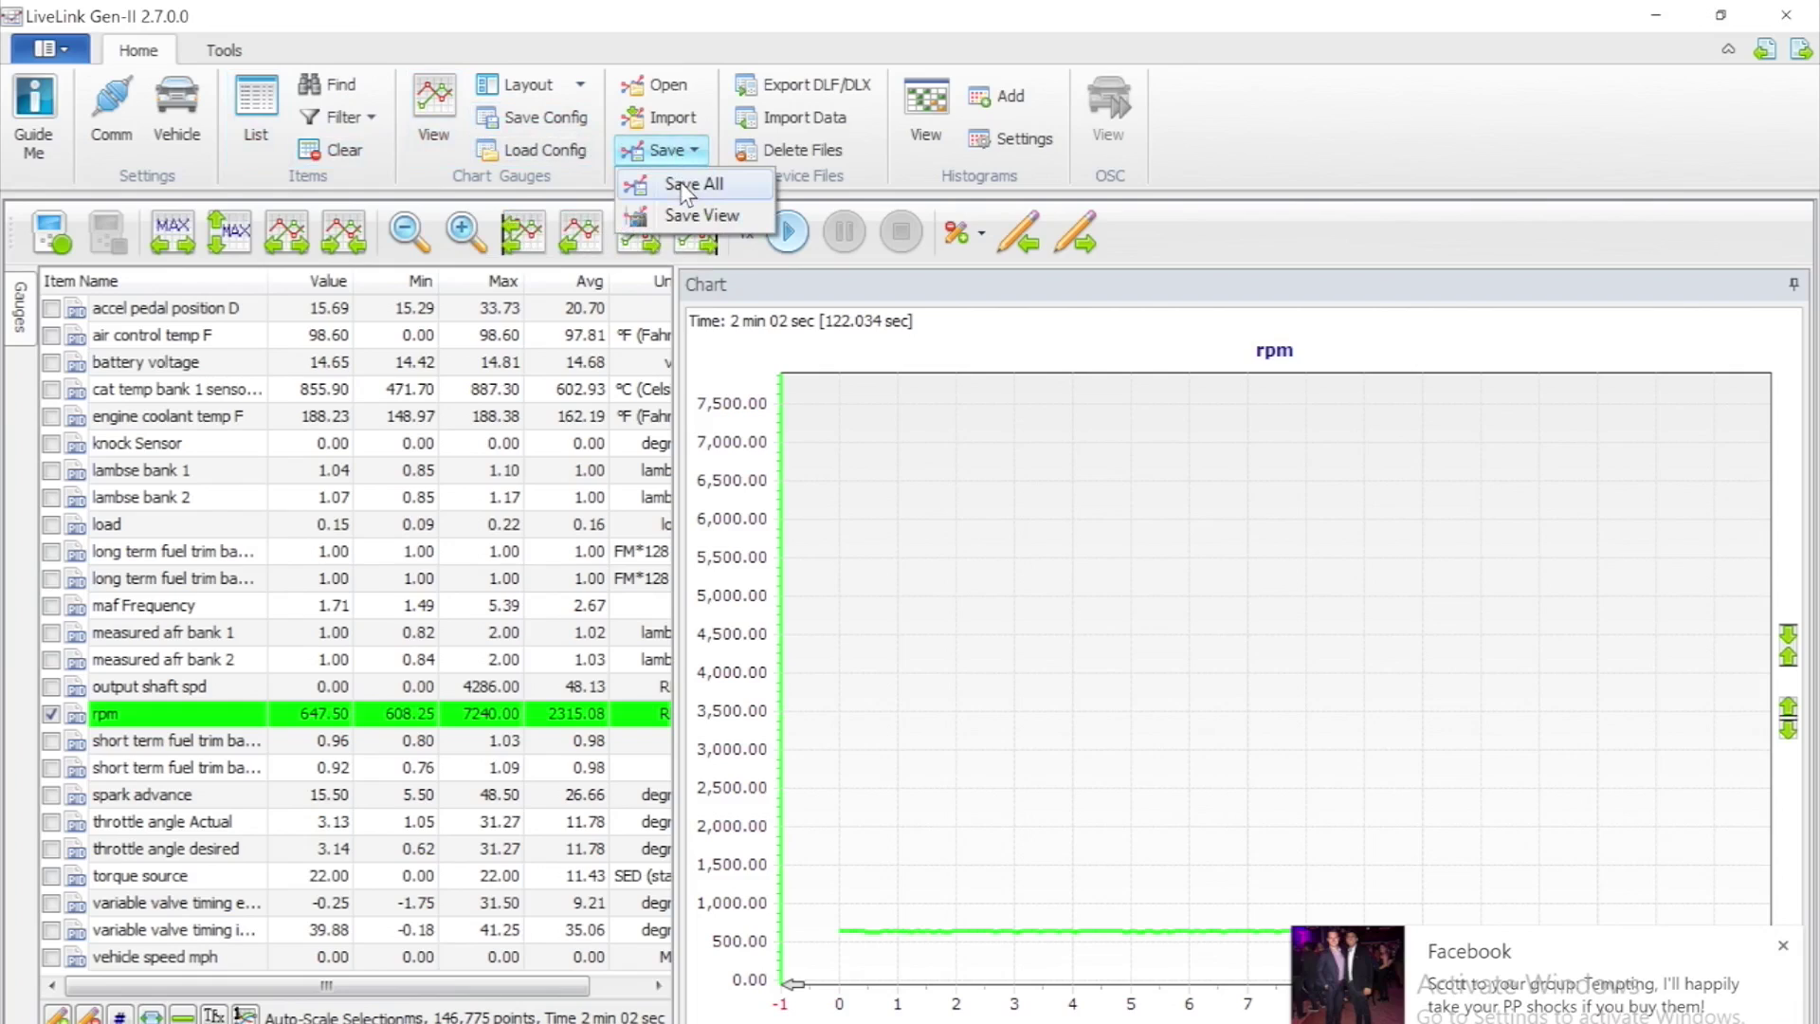
click(687, 194)
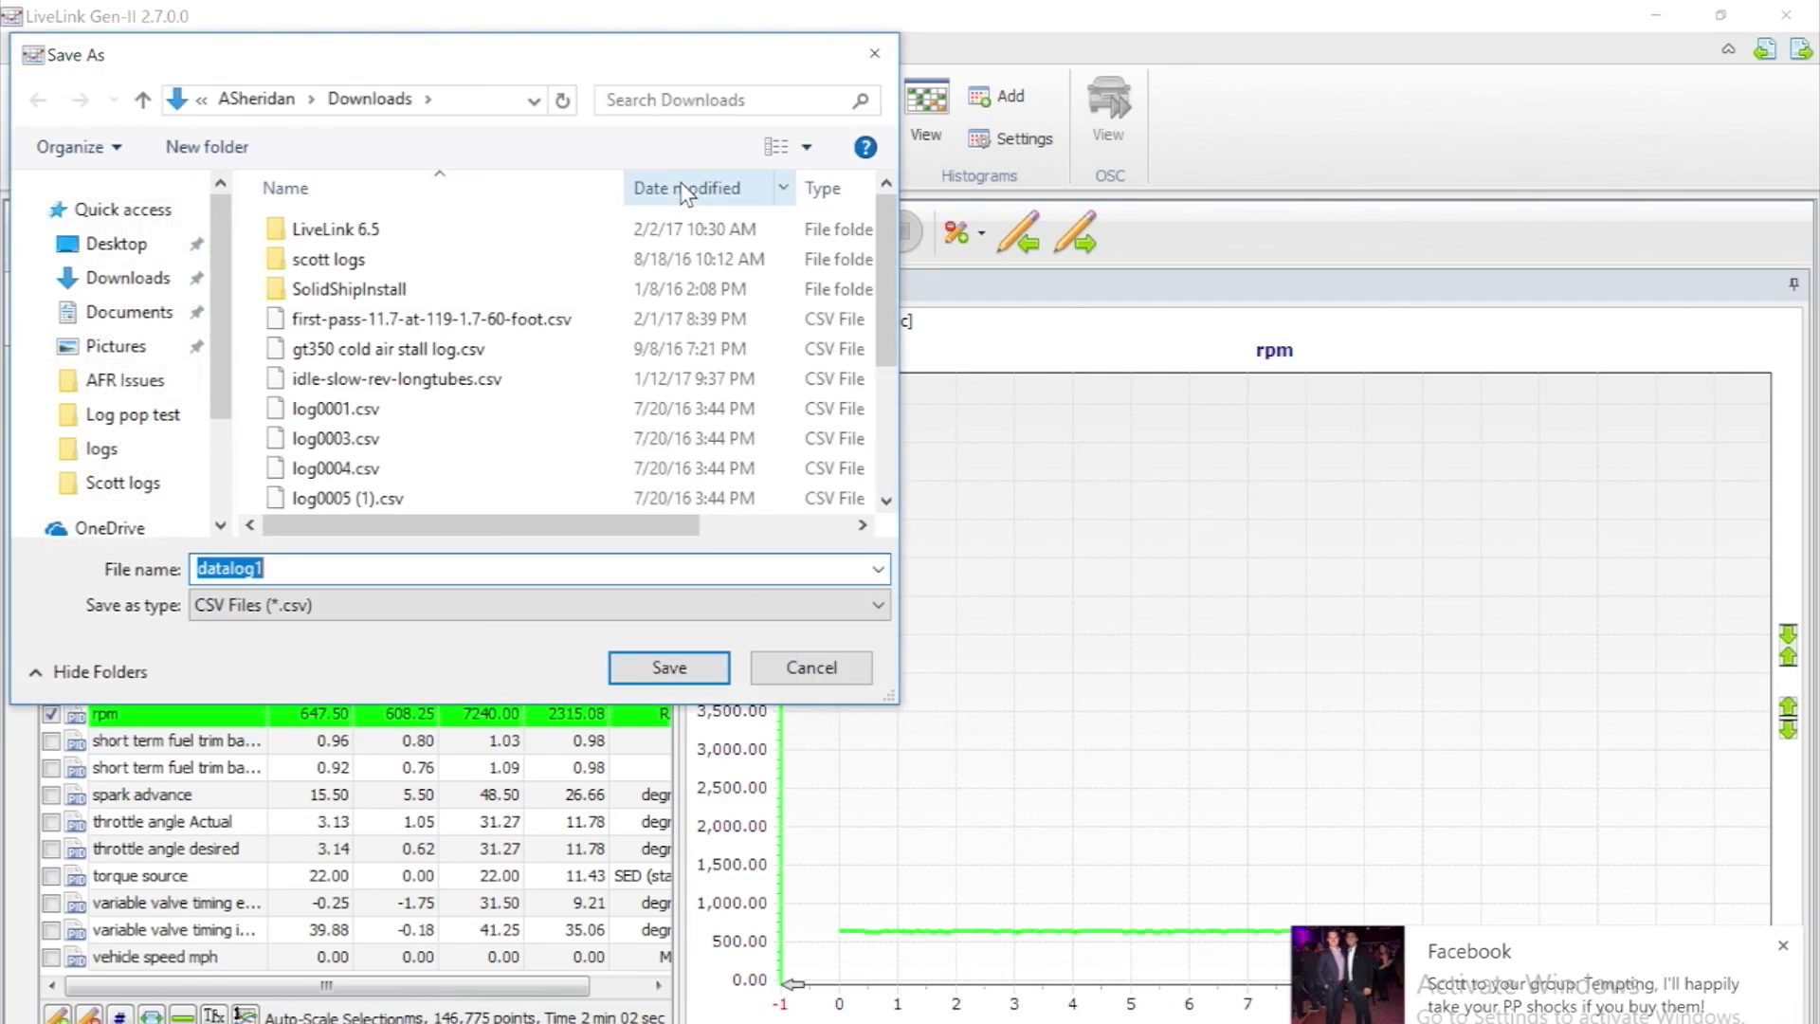
click(107, 249)
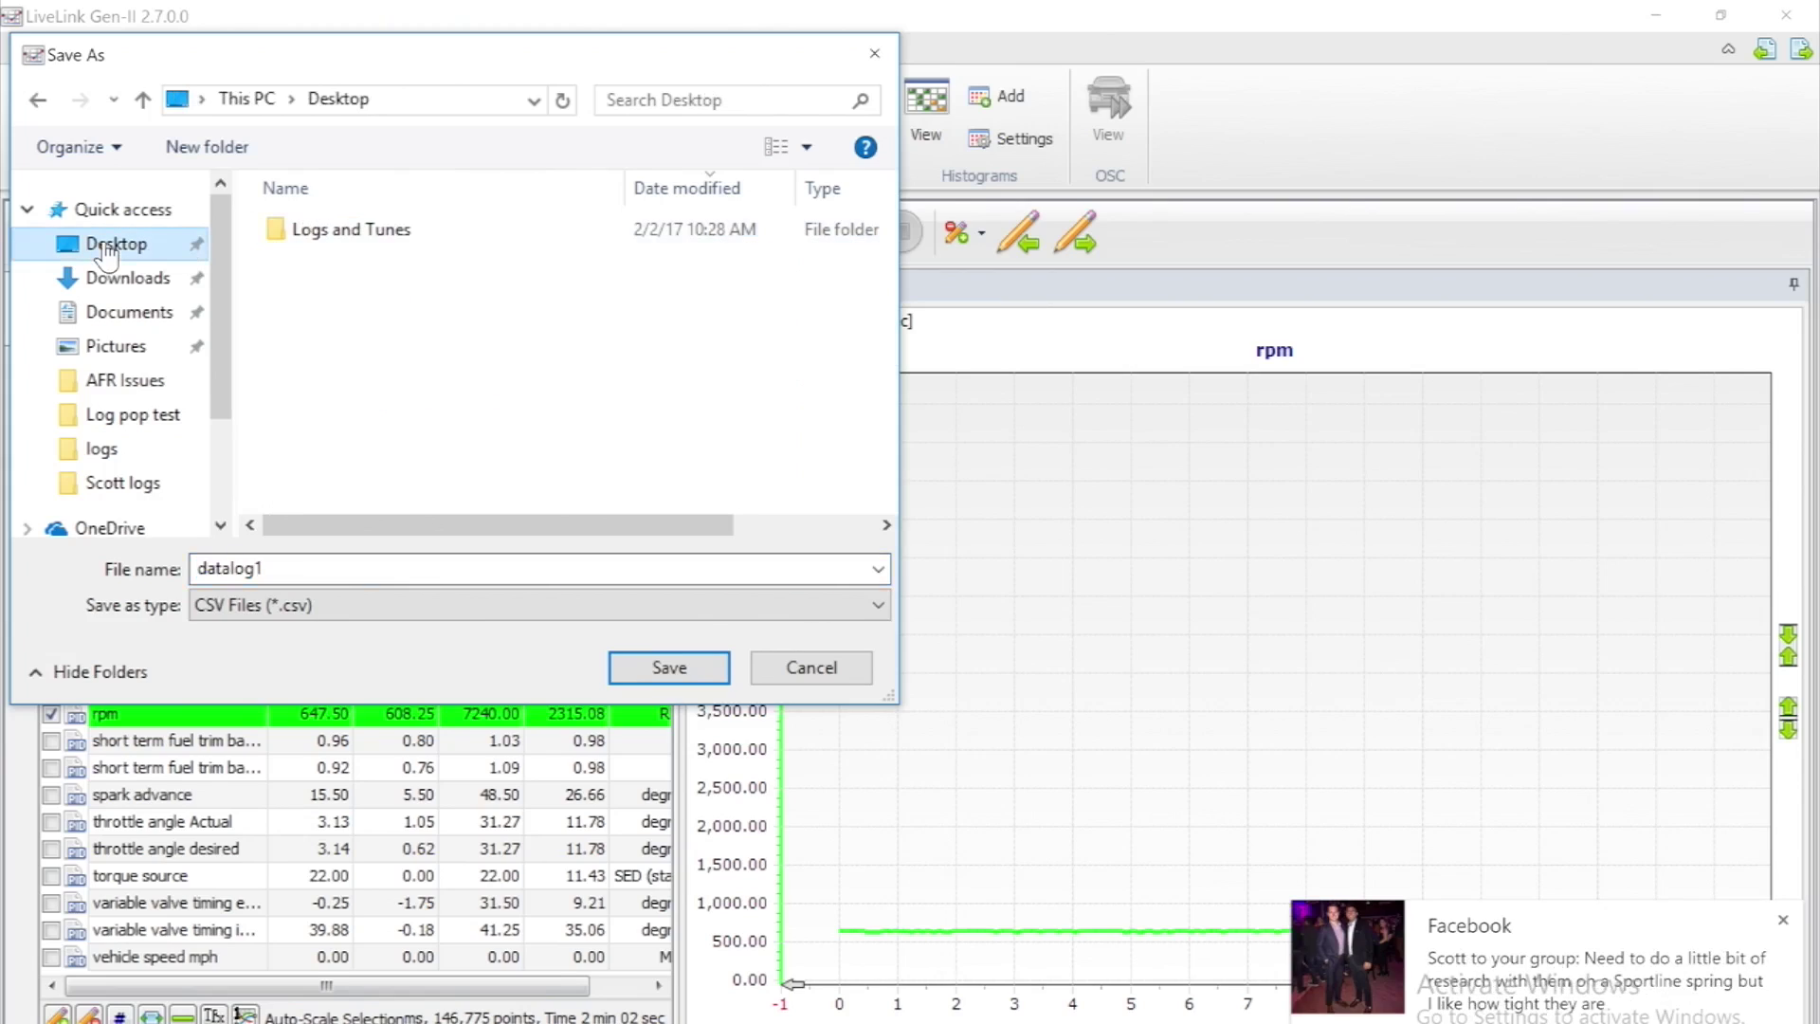
click(298, 574)
key(BackSpace)
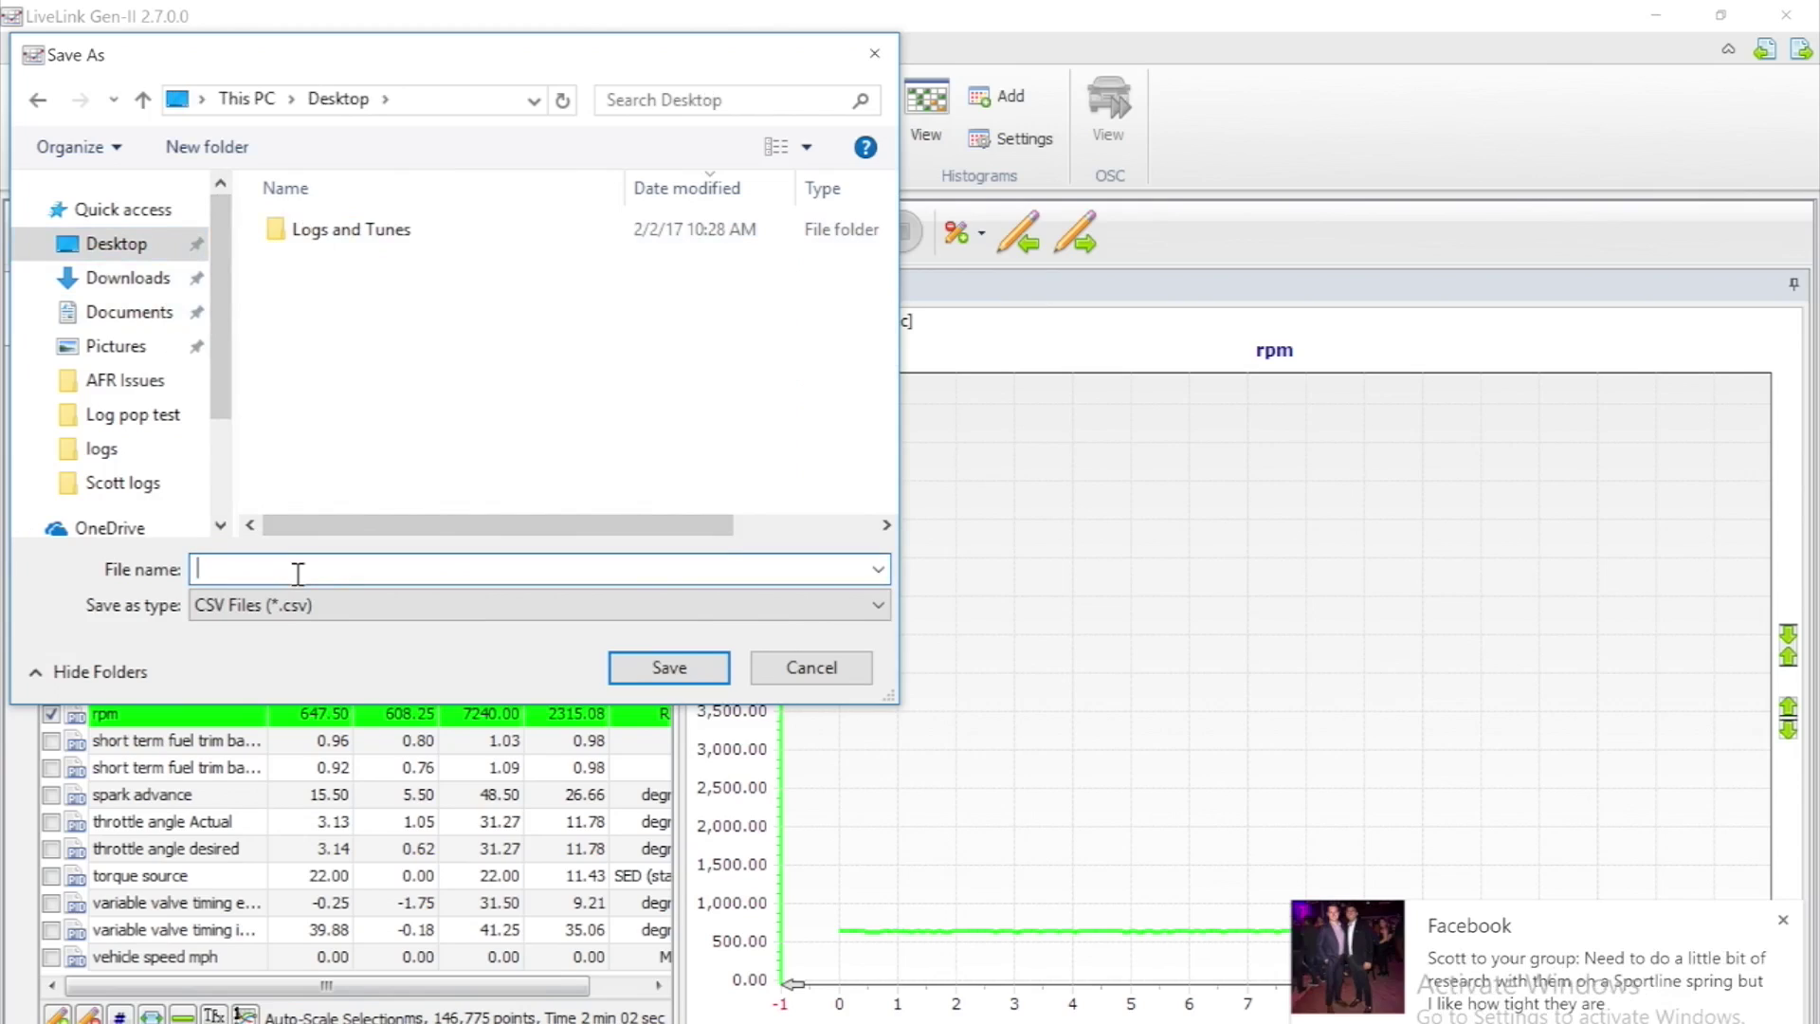
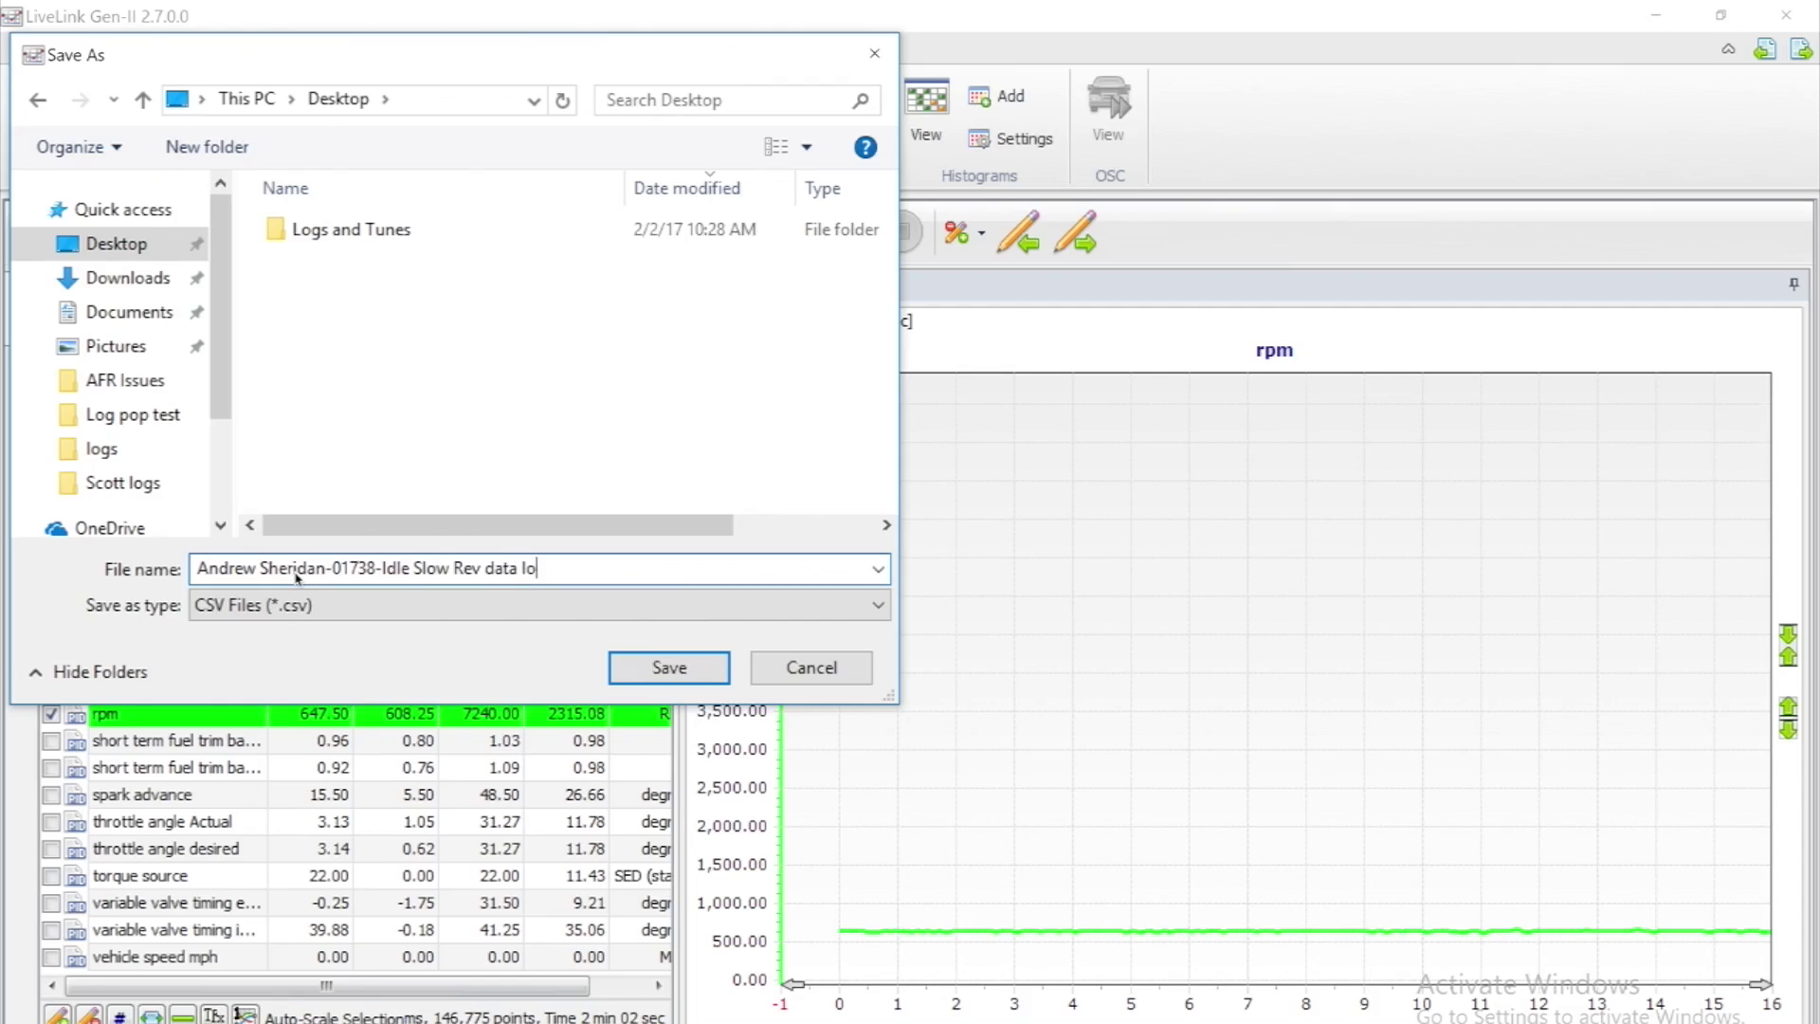
click(668, 668)
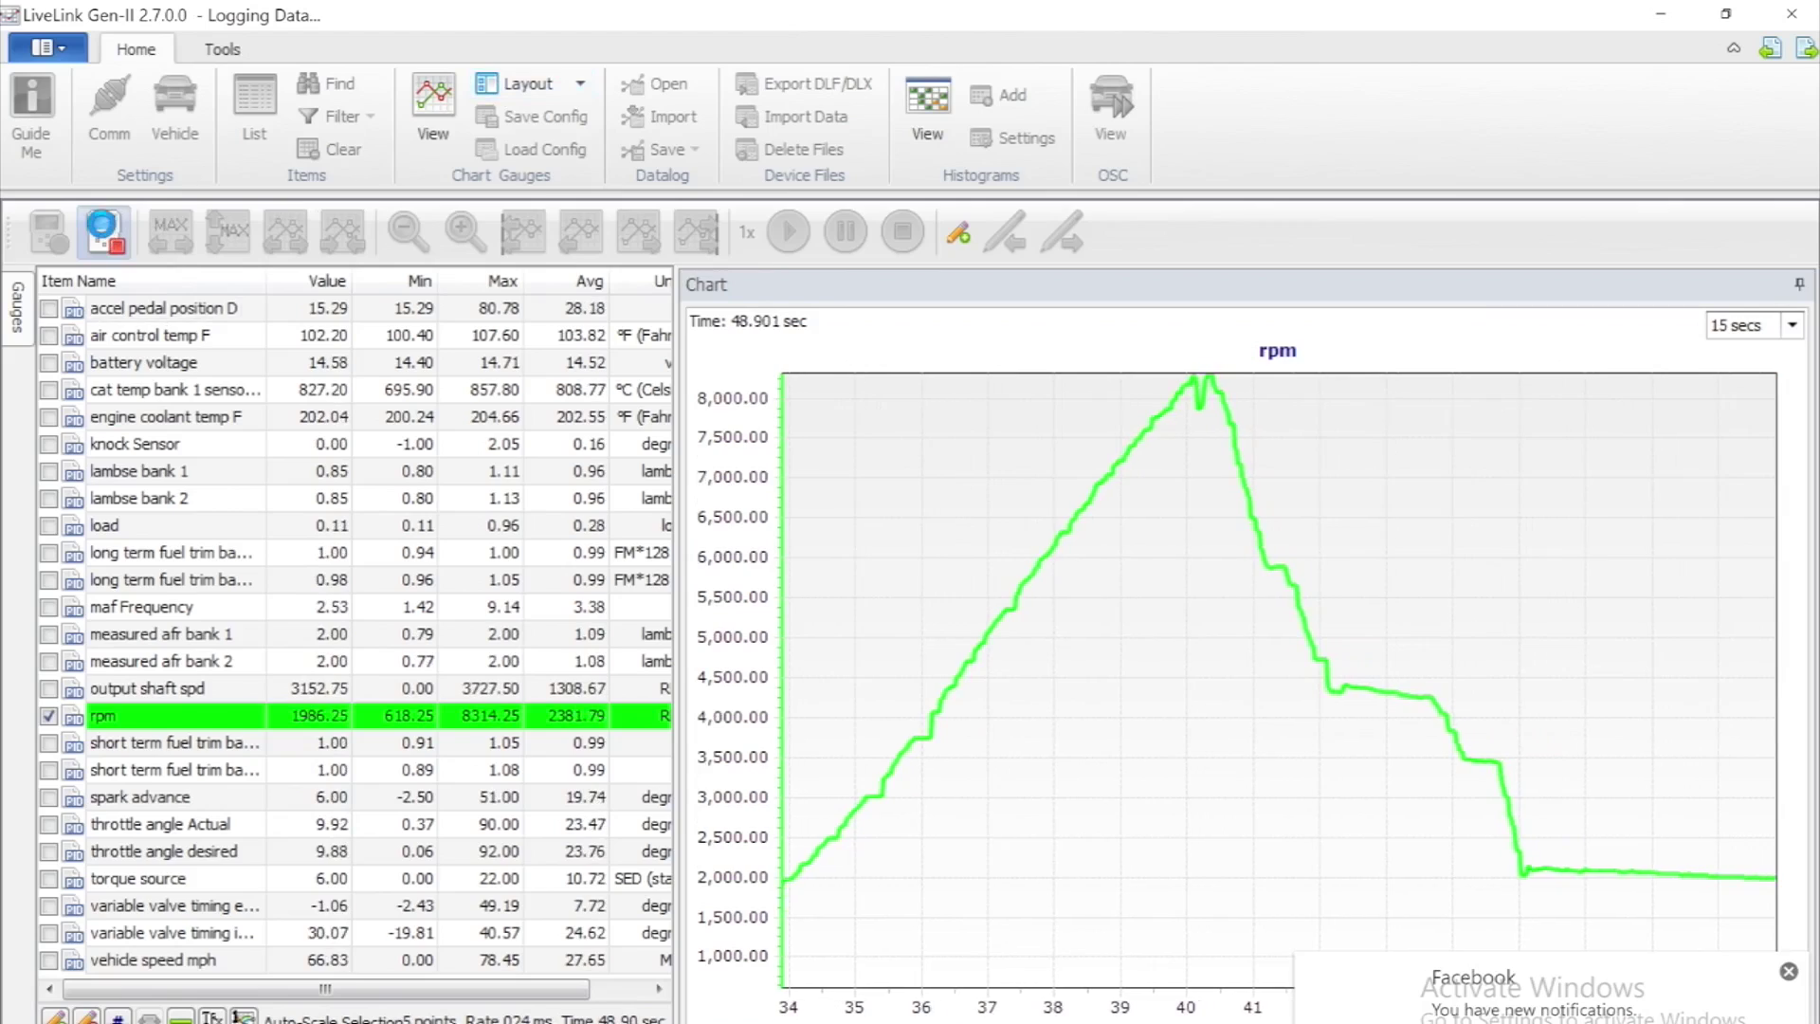
Stop the wide-open-throttle recording at about 48.9 seconds with 54,550 points
click(102, 232)
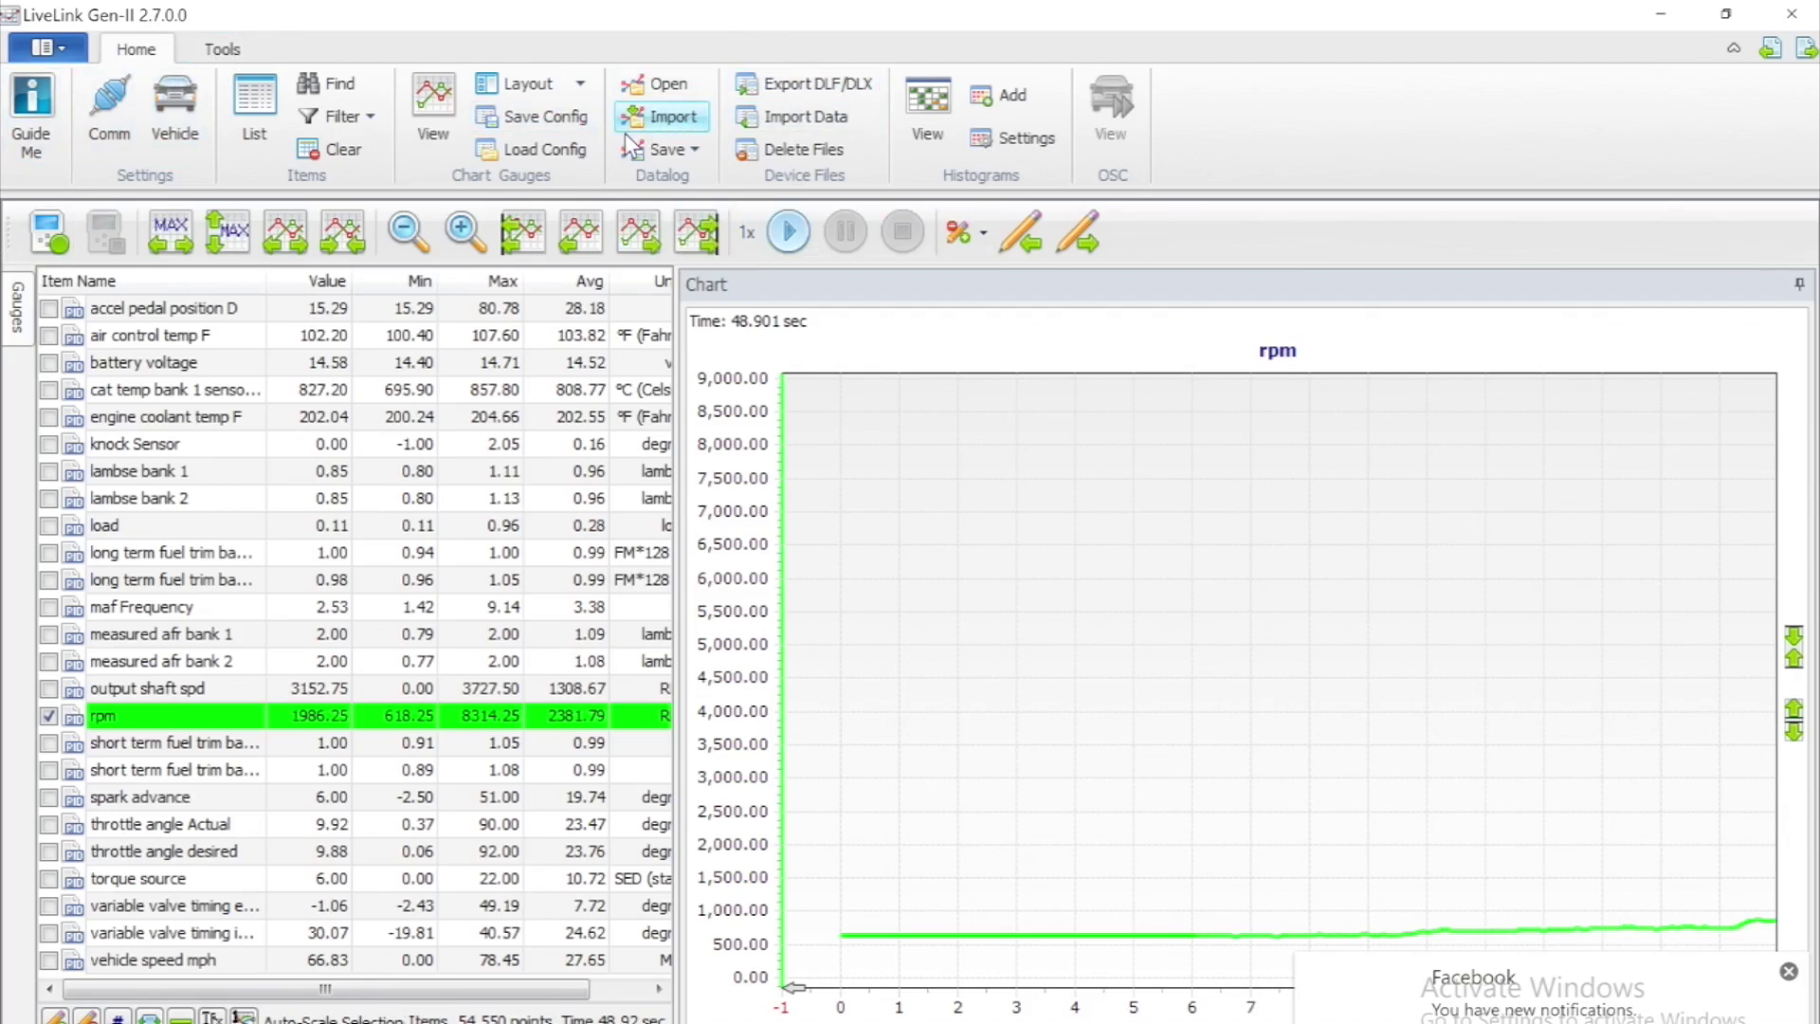
Reuse the previous log's file name for the new CSV, replacing Idle Slow Rev with WOT 3rd Gear
click(694, 147)
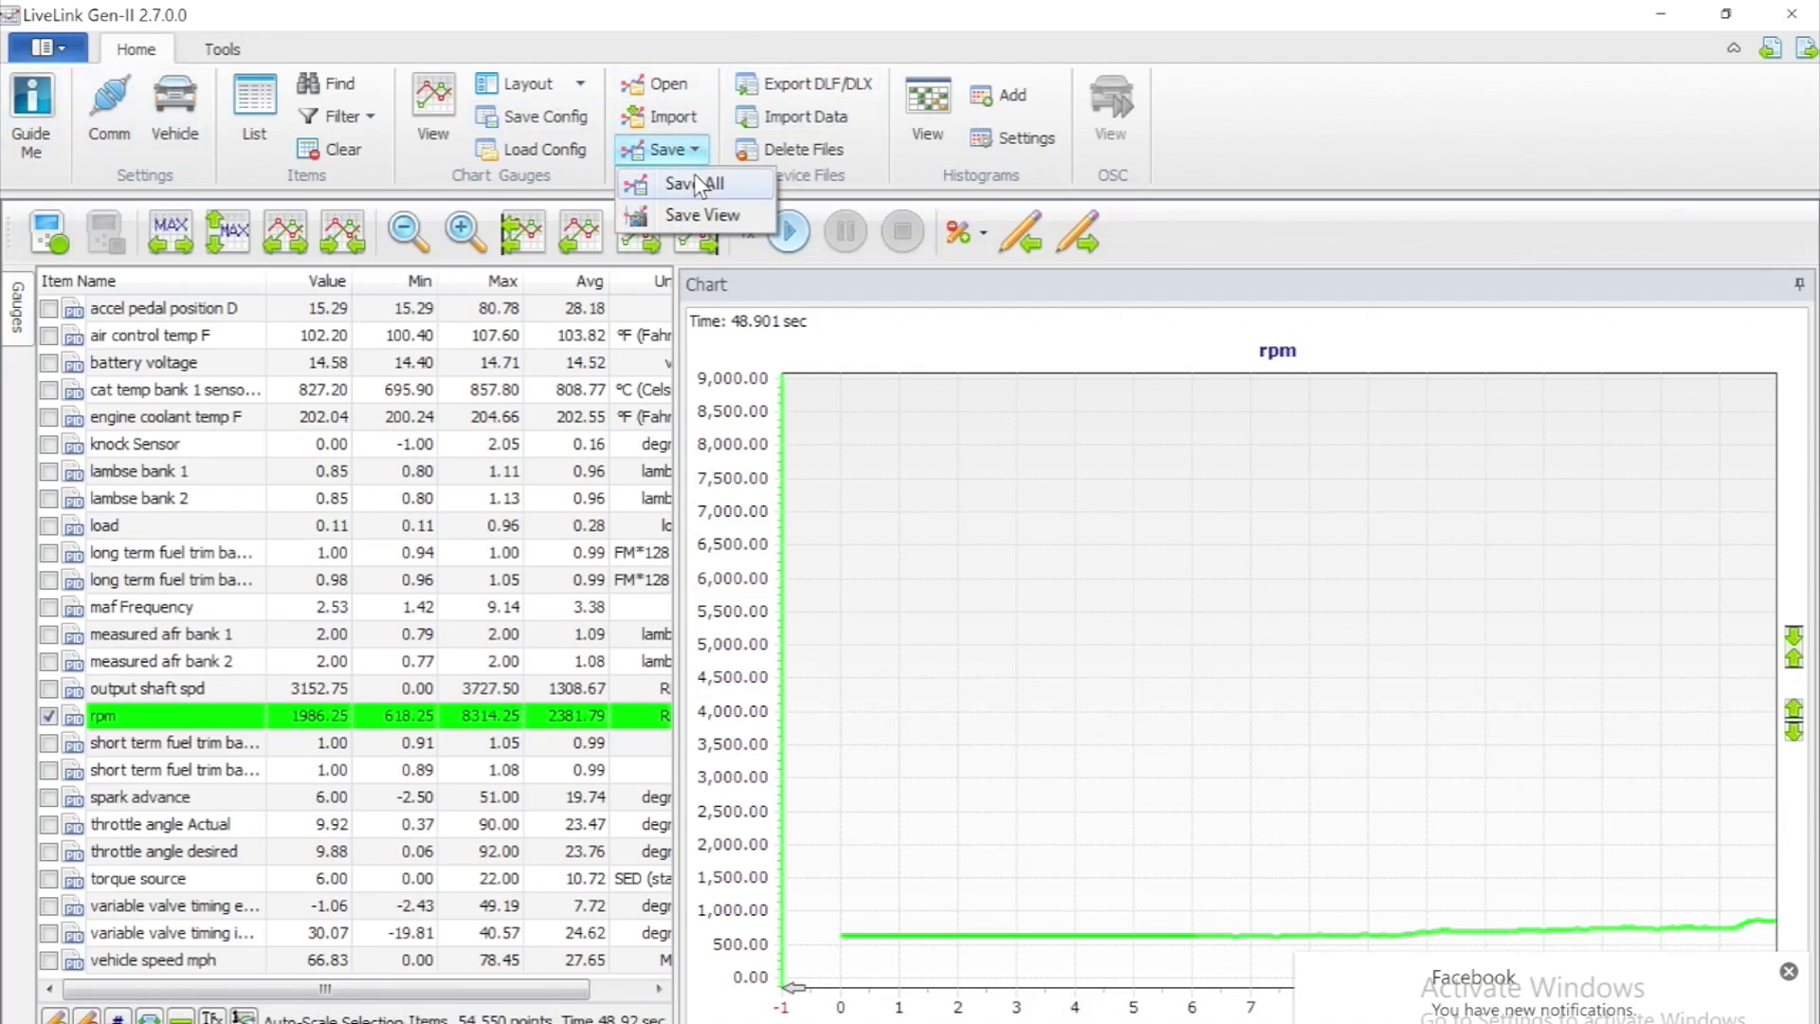
click(694, 175)
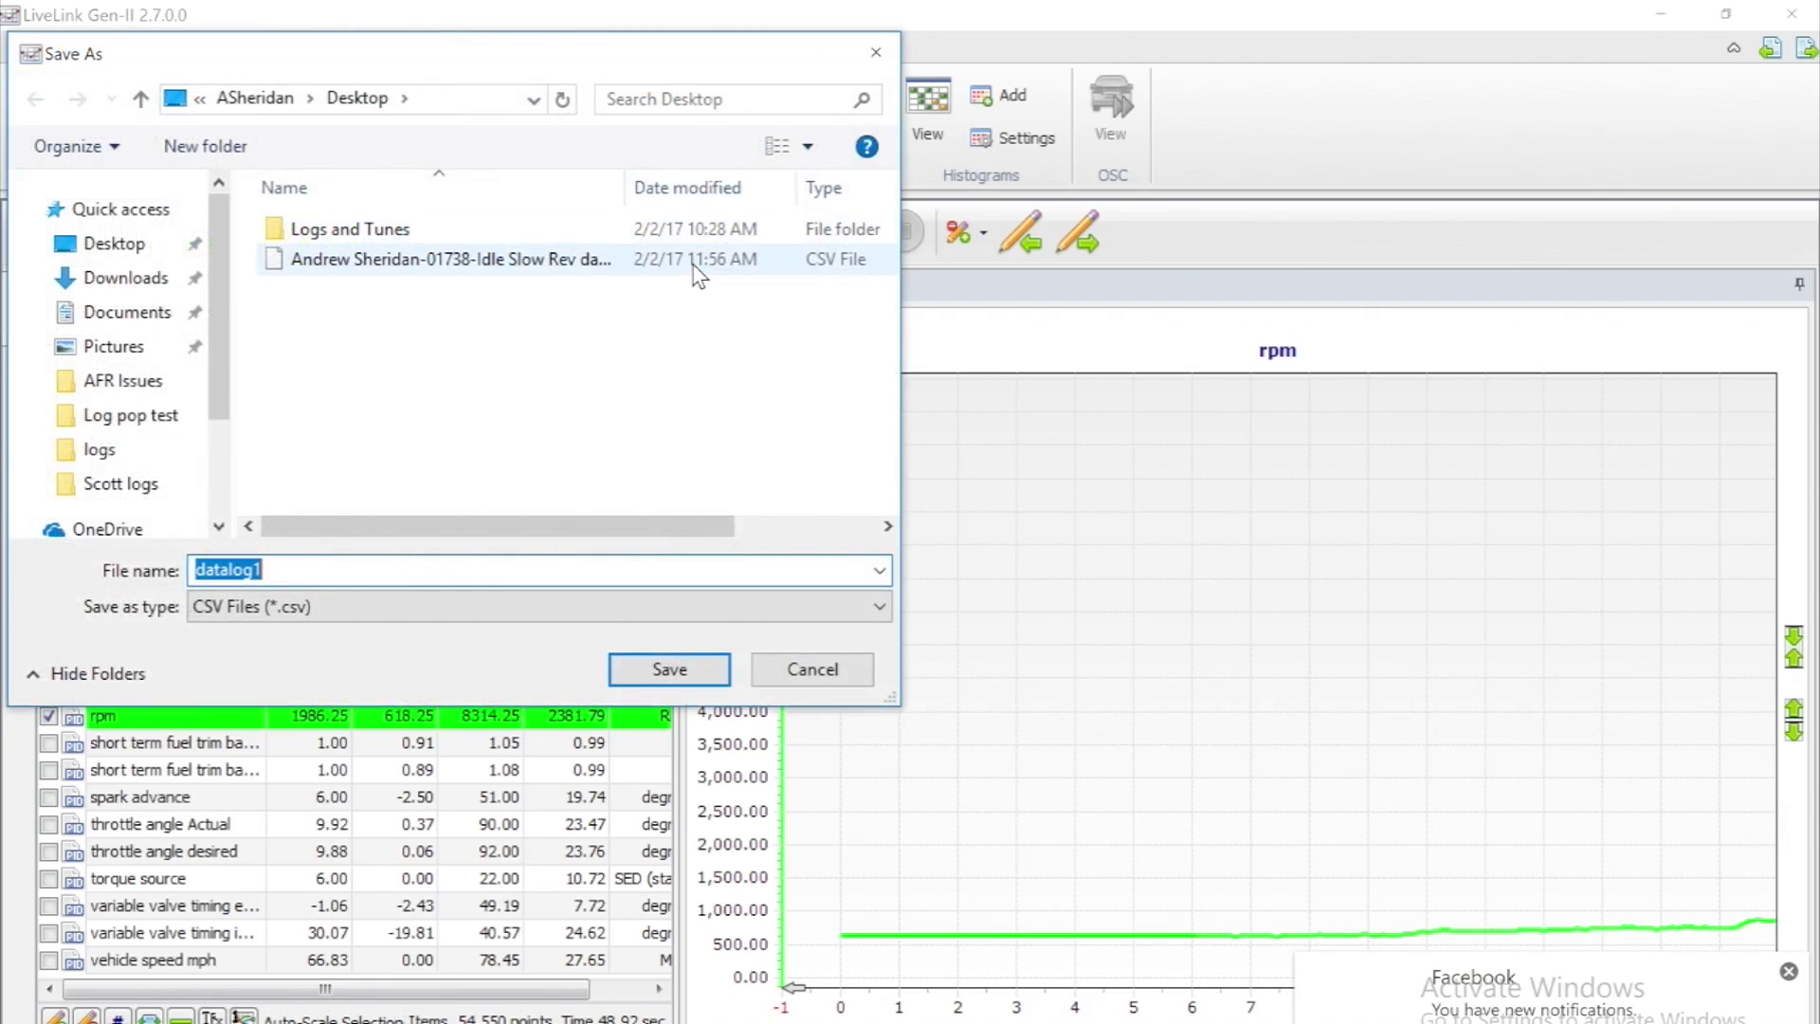
text(Andrew S)
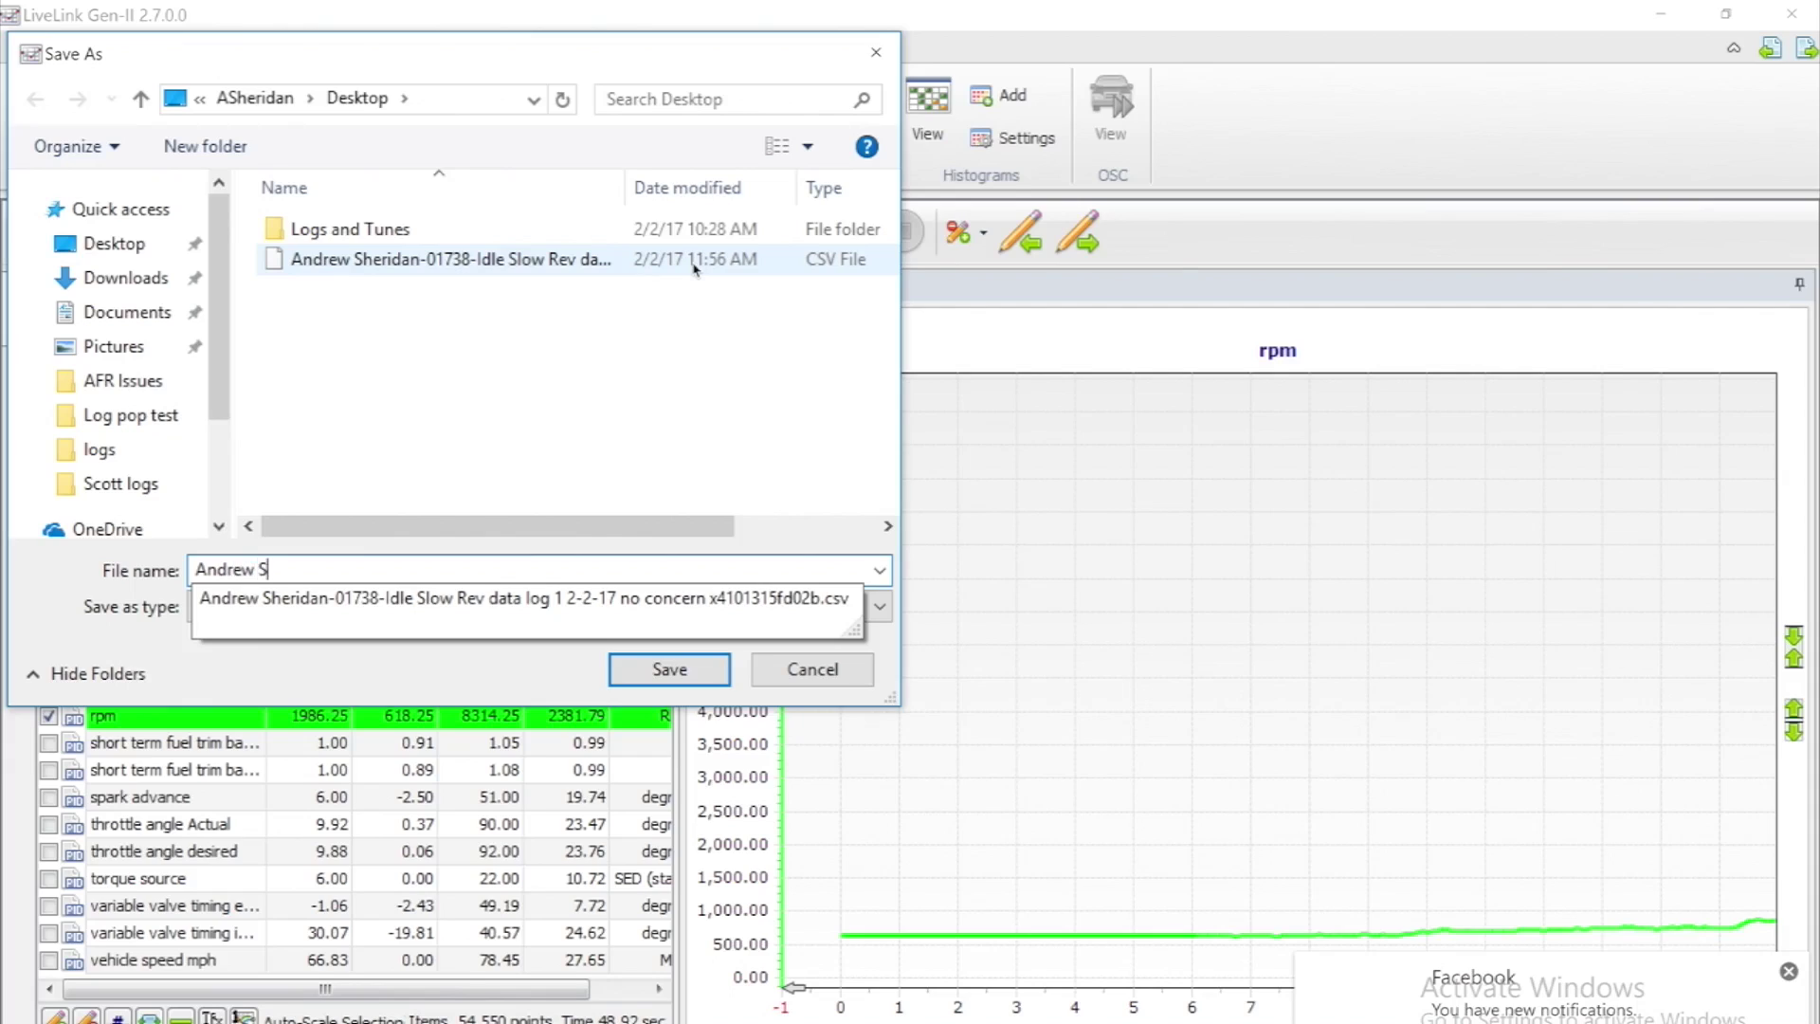
key(Down)
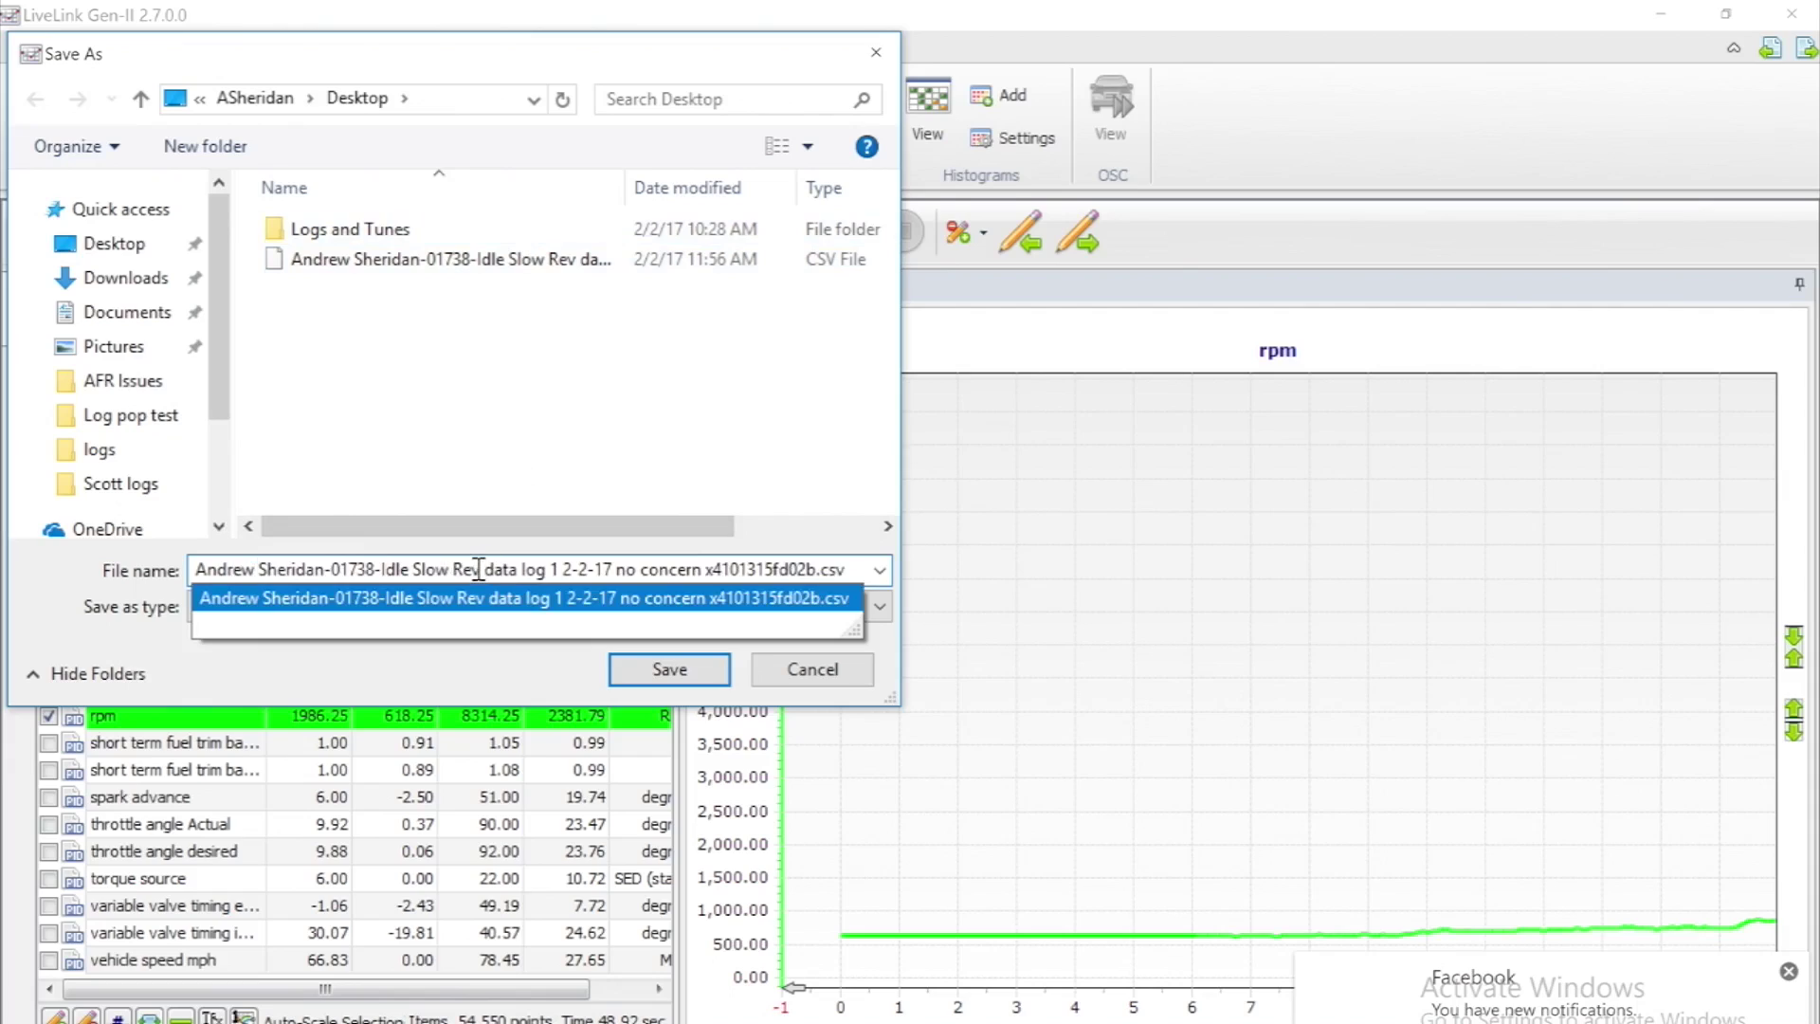
drag(473, 567, 383, 567)
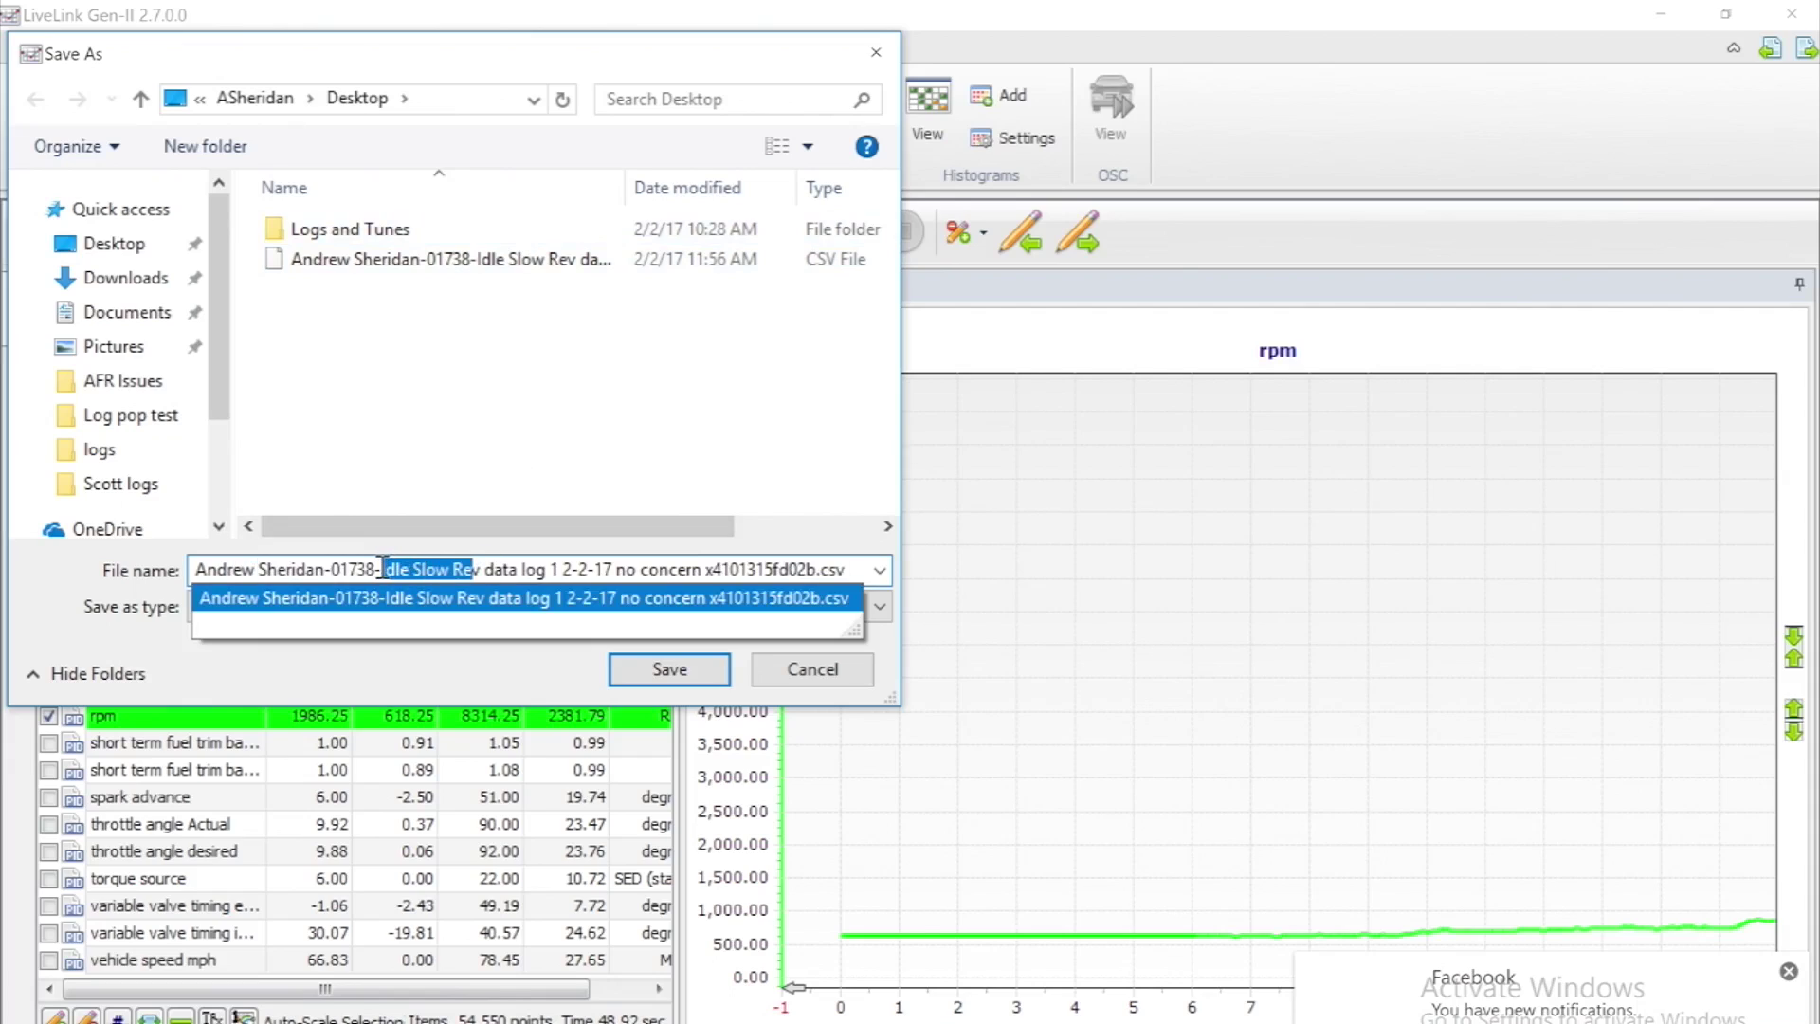
key(BackSpace)
key(Delete)
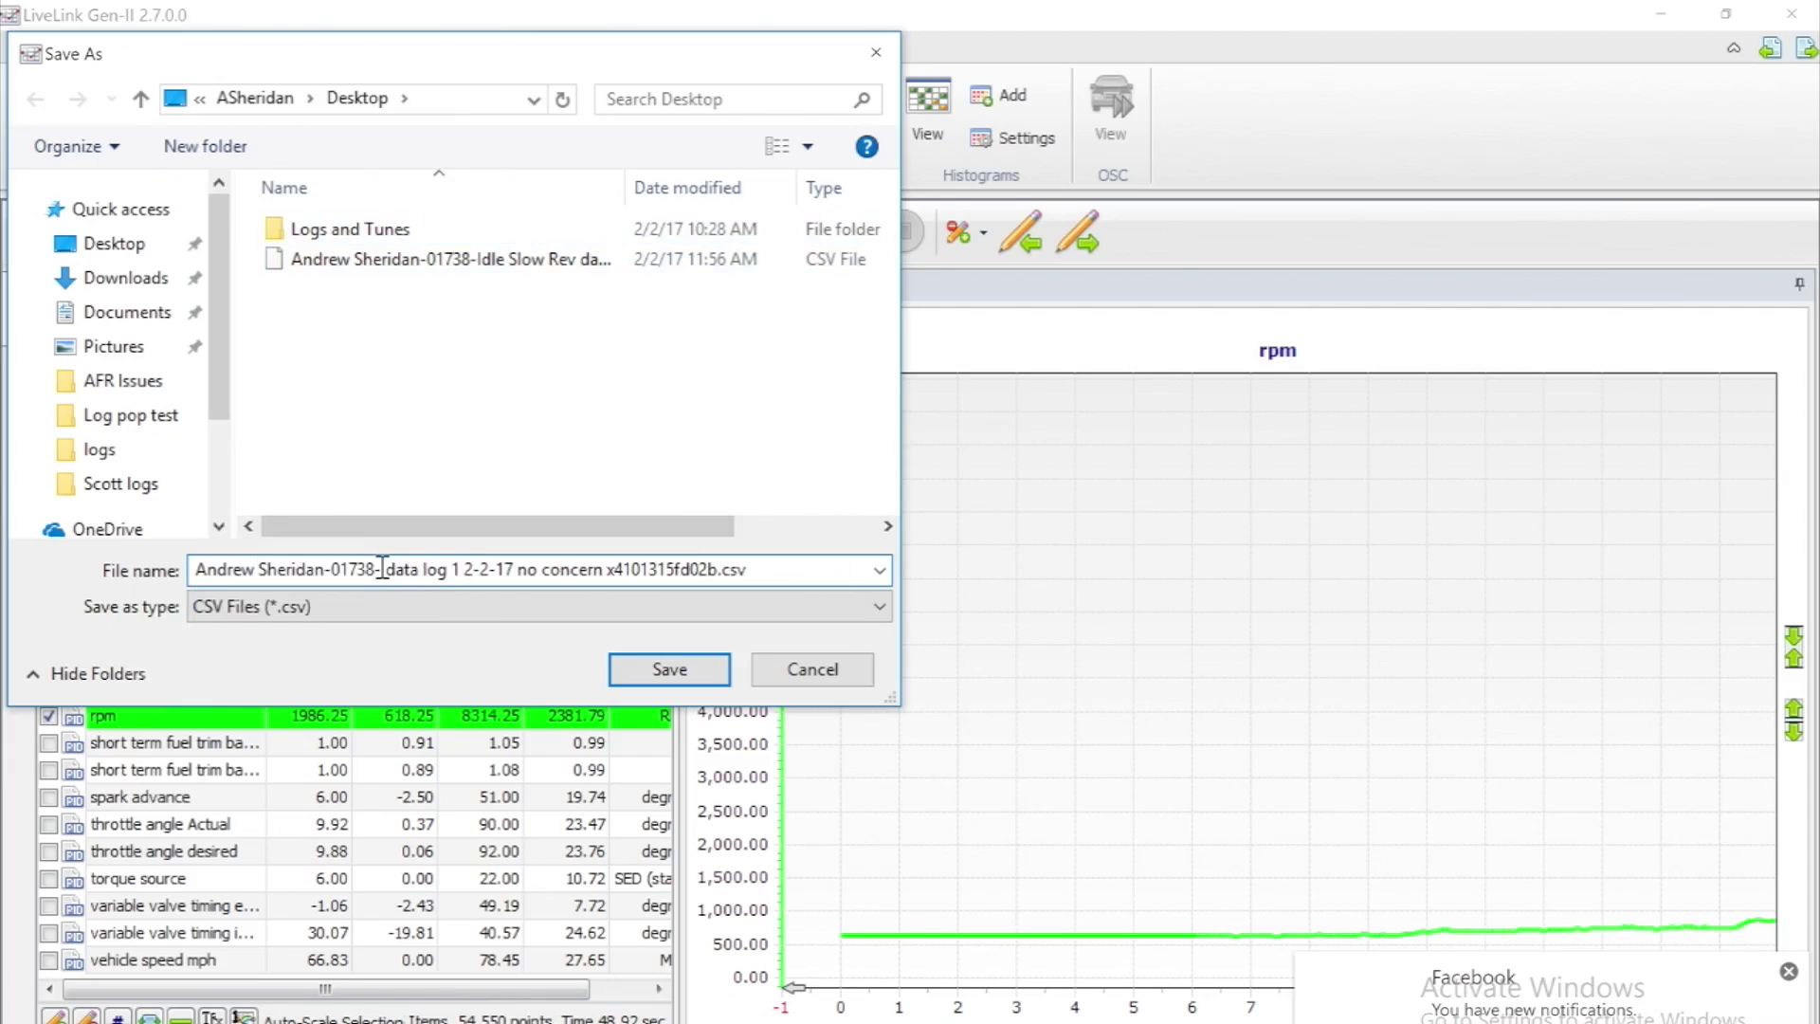
text(WOT)
text( 3rd Gea)
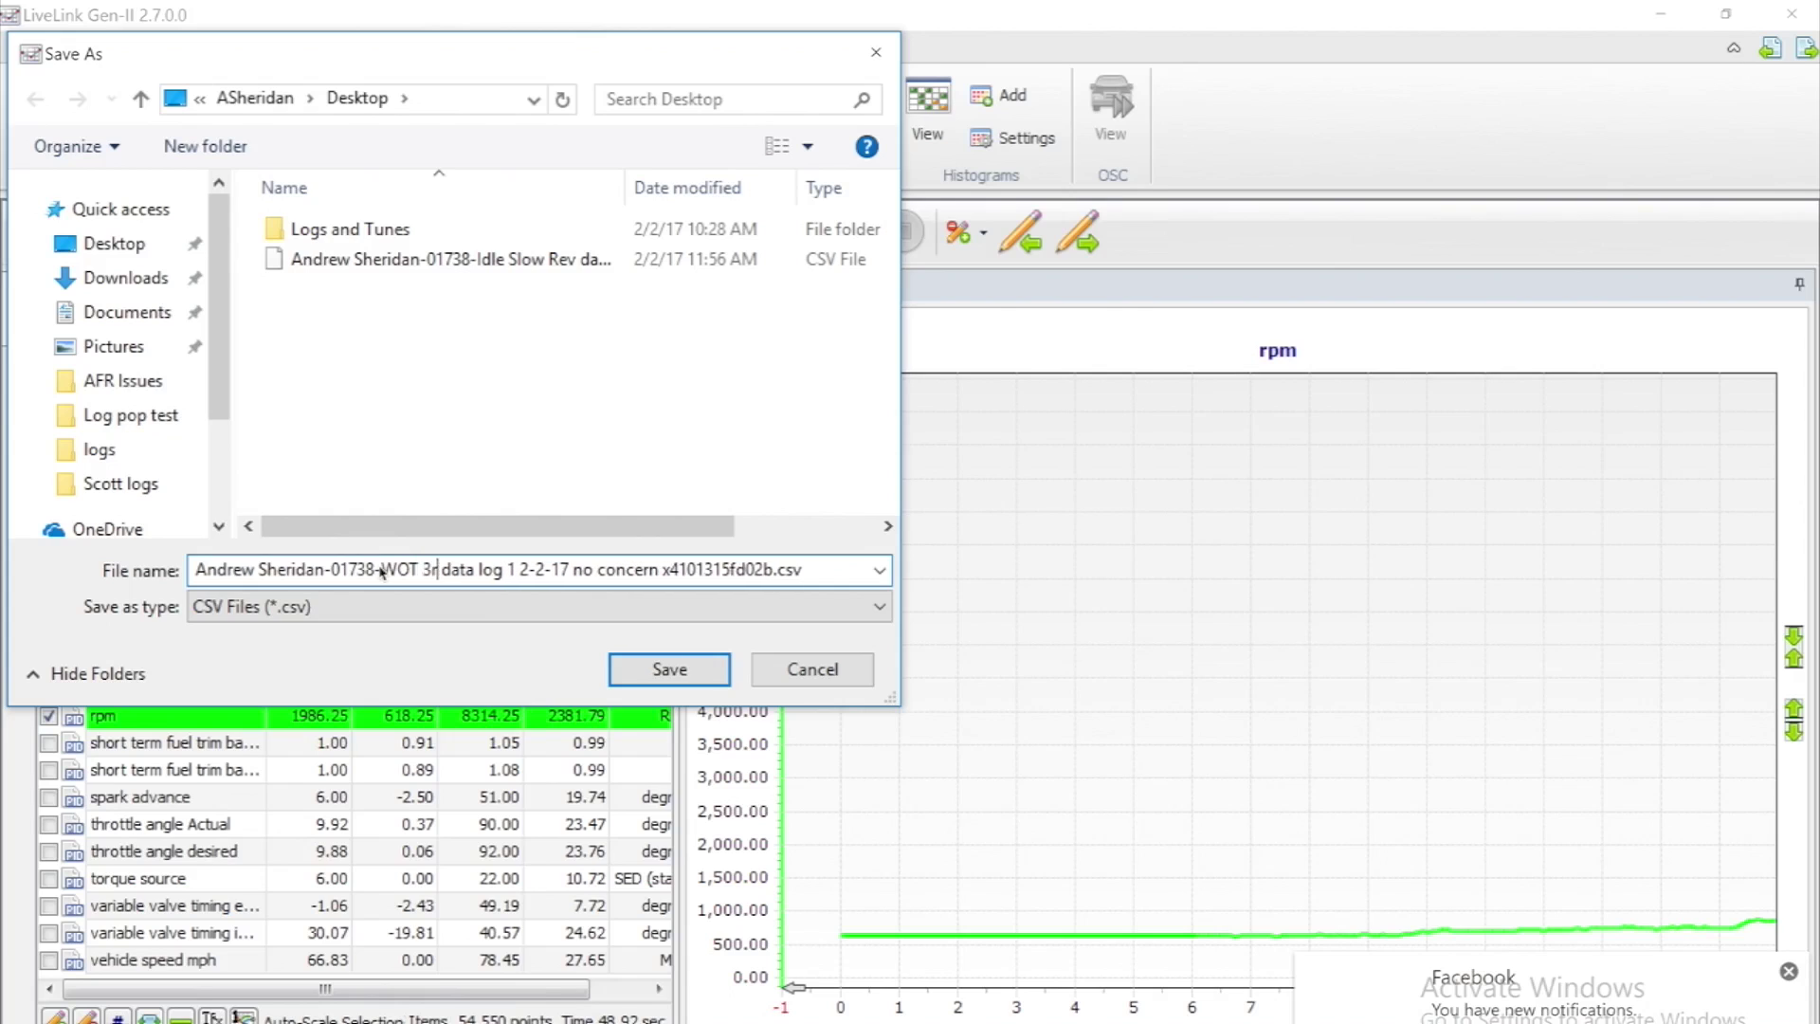
text(r)
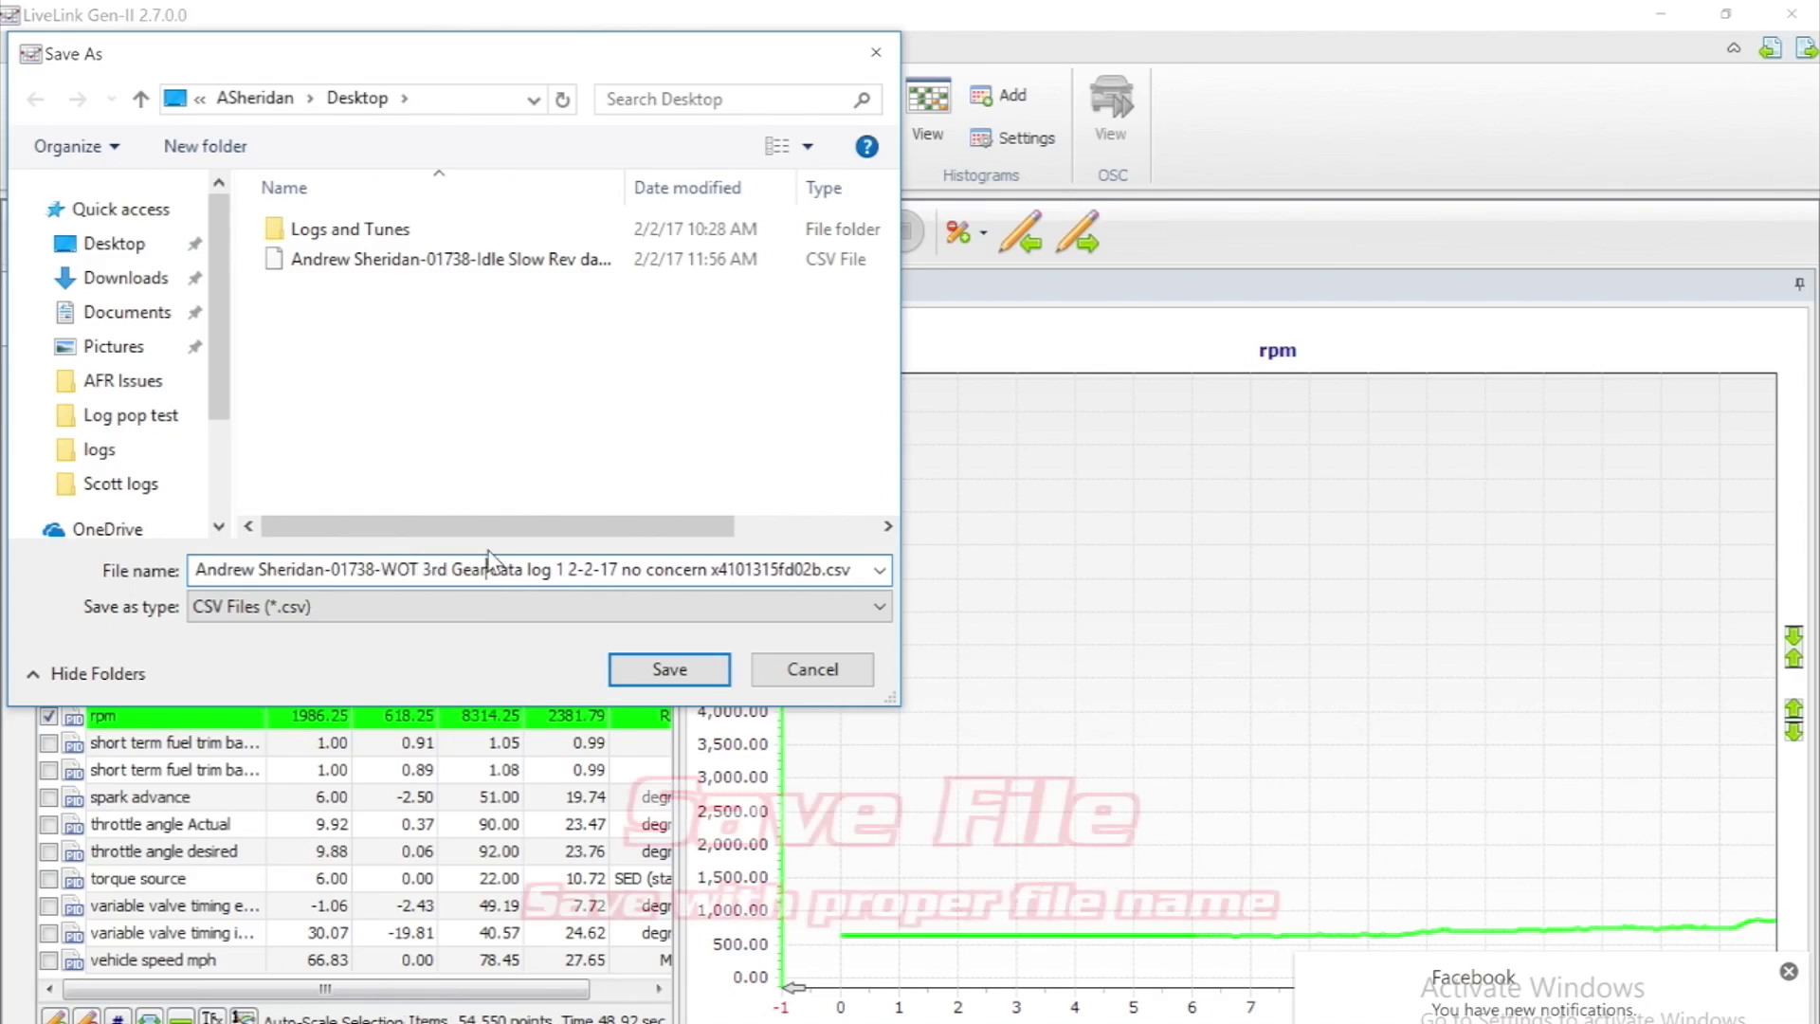